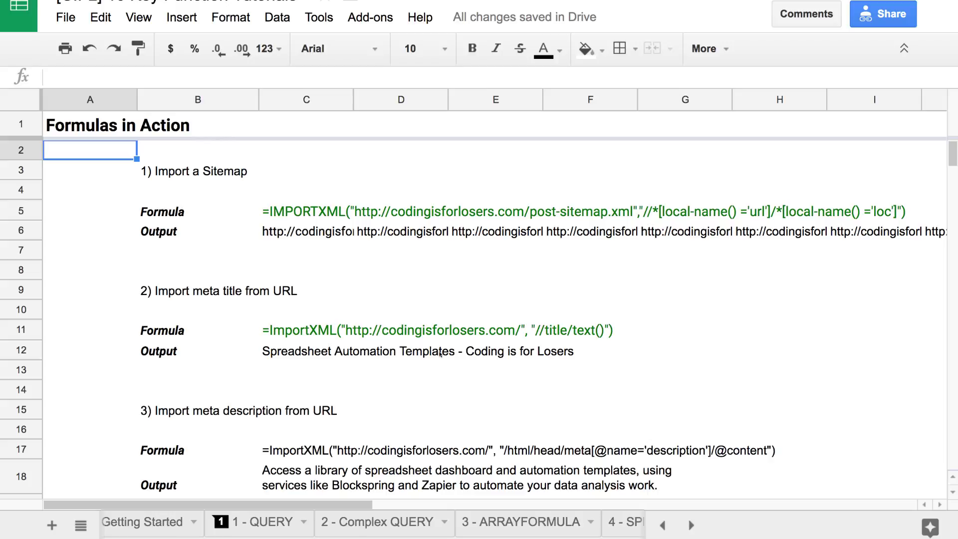
Step: Find the sitemap formula in C5 and delete its leading apostrophe
{"action": "scroll", "coordinate": [440, 353], "scroll_direction": "down", "scroll_amount": 10}
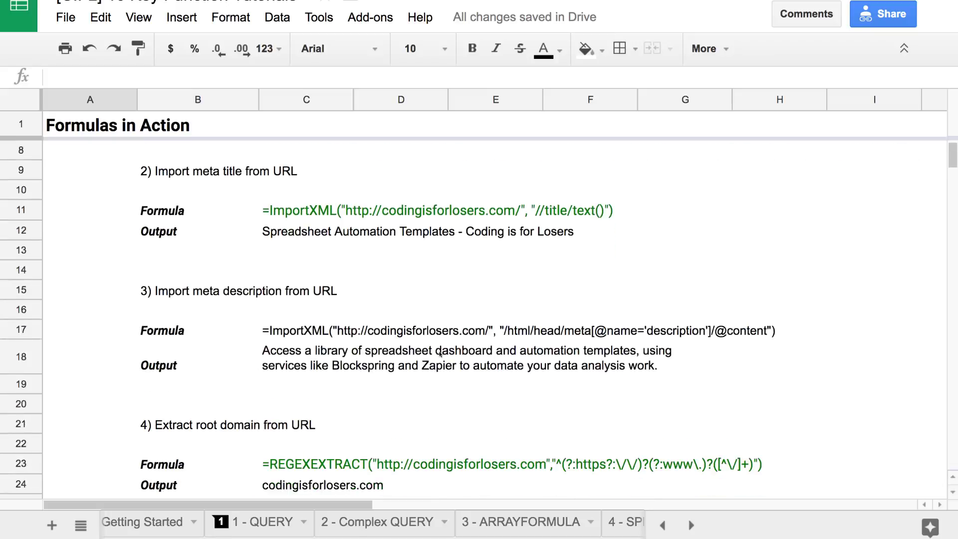
{"action": "scroll", "coordinate": [440, 355], "scroll_direction": "down", "scroll_amount": 1}
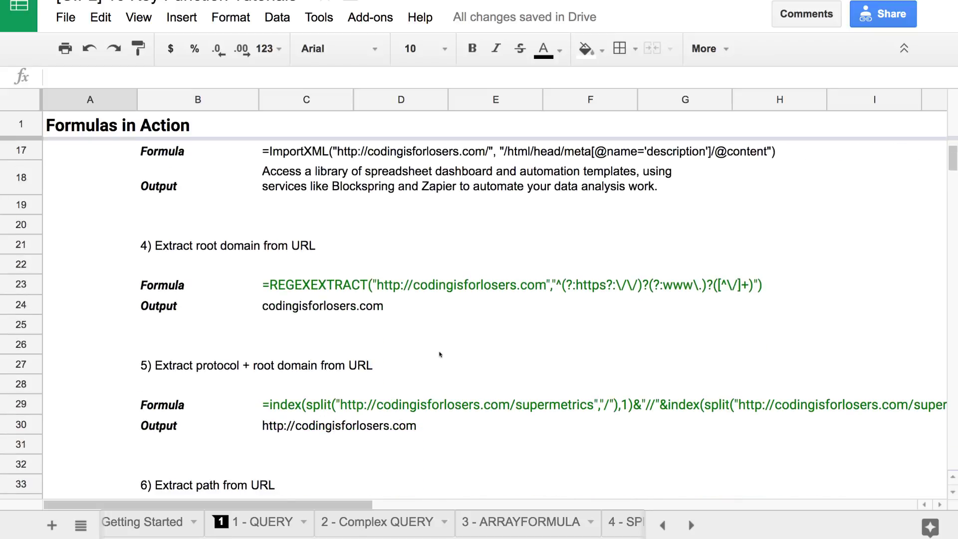
{"action": "scroll", "coordinate": [439, 354], "scroll_direction": "up", "scroll_amount": 10}
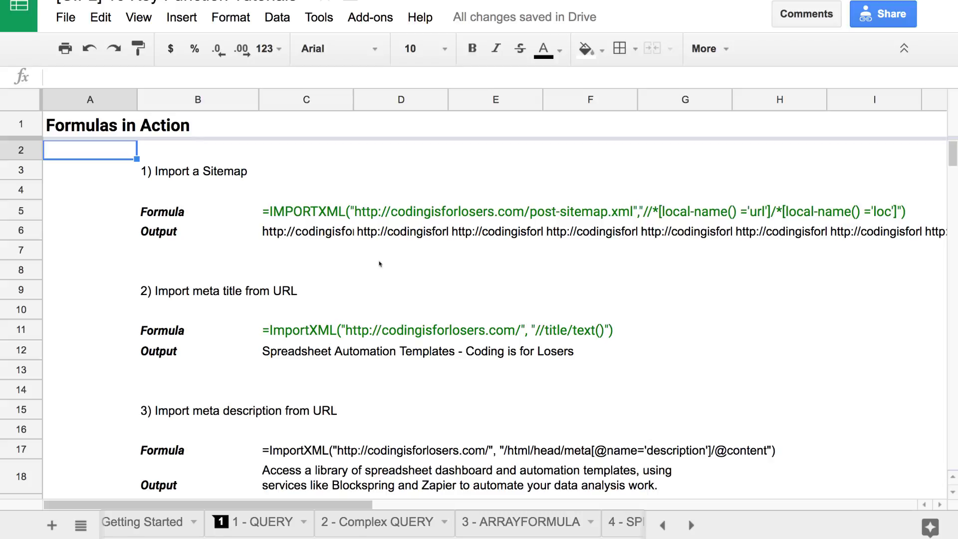
{"action": "scroll", "coordinate": [379, 263], "scroll_direction": "down", "scroll_amount": 3}
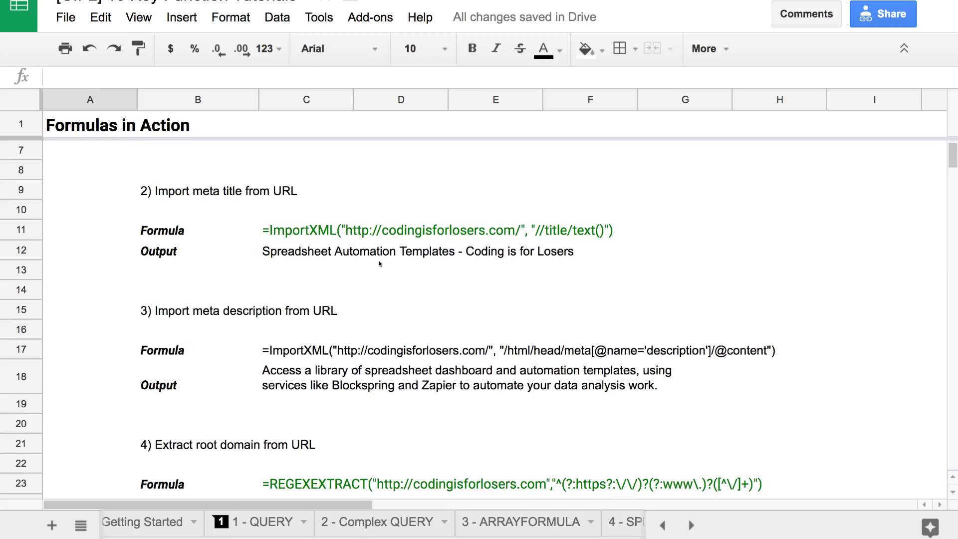
{"action": "scroll", "coordinate": [379, 264], "scroll_direction": "down", "scroll_amount": 3}
{"action": "scroll", "coordinate": [379, 264], "scroll_direction": "down", "scroll_amount": 2}
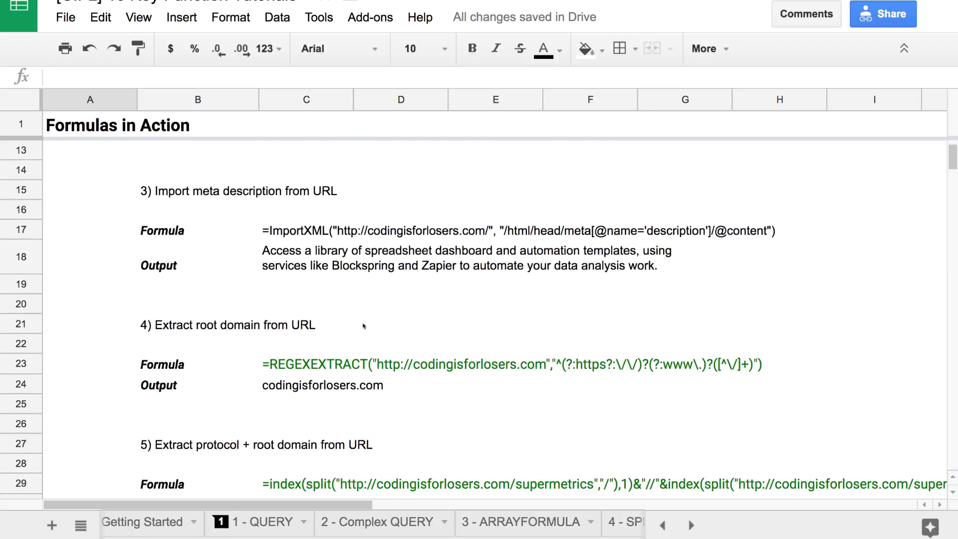
{"action": "scroll", "coordinate": [348, 361], "scroll_direction": "down", "scroll_amount": 4}
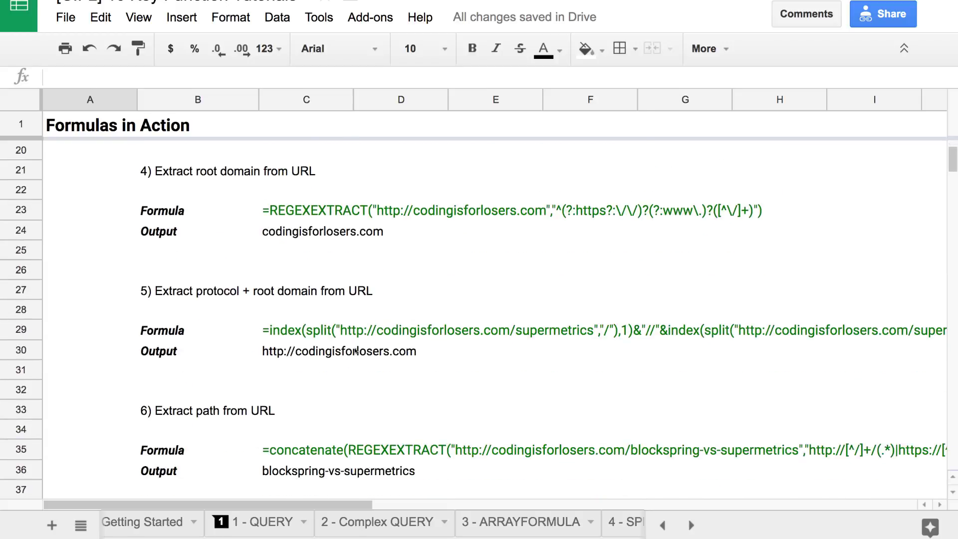
{"action": "scroll", "coordinate": [349, 366], "scroll_direction": "down", "scroll_amount": 5}
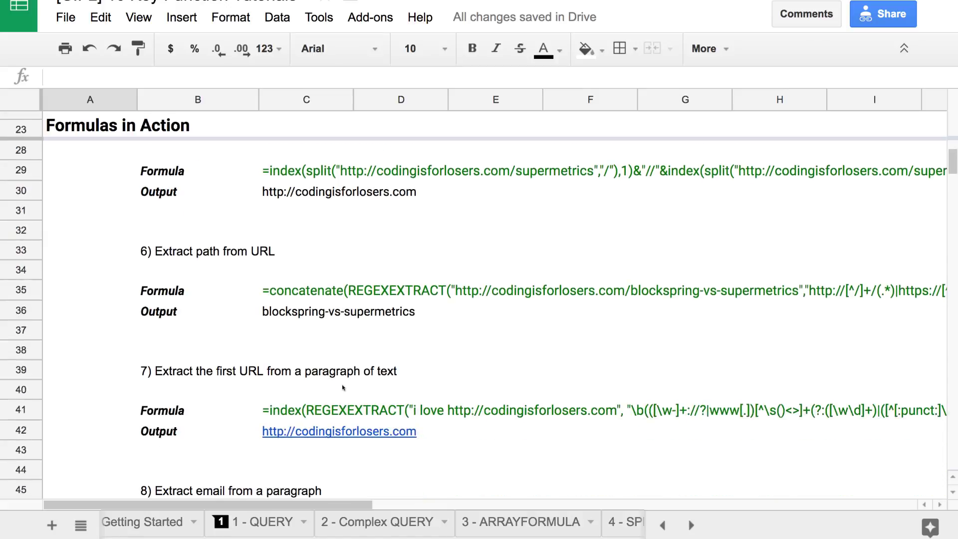
{"action": "scroll", "coordinate": [344, 385], "scroll_direction": "down", "scroll_amount": 3}
{"action": "scroll", "coordinate": [351, 378], "scroll_direction": "down", "scroll_amount": 5}
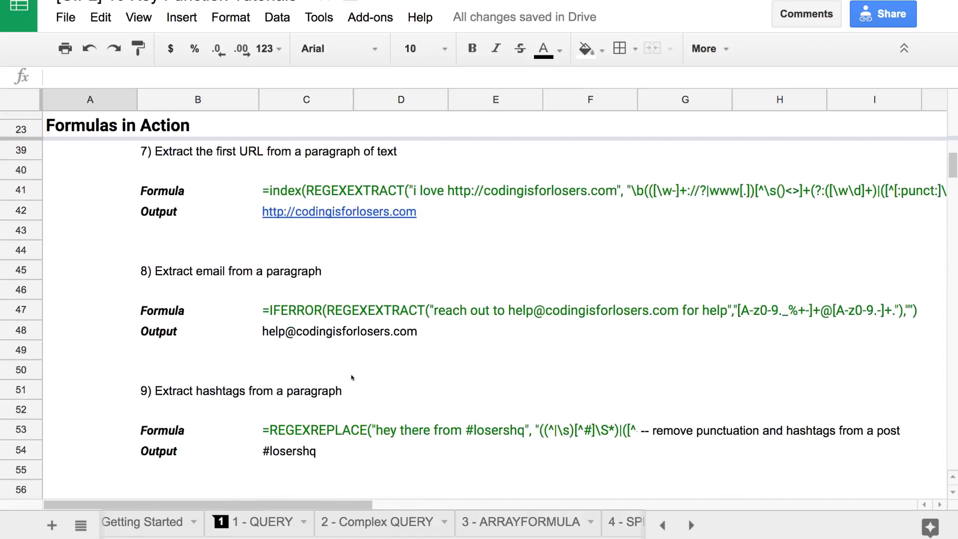
{"action": "scroll", "coordinate": [352, 377], "scroll_direction": "down", "scroll_amount": 5}
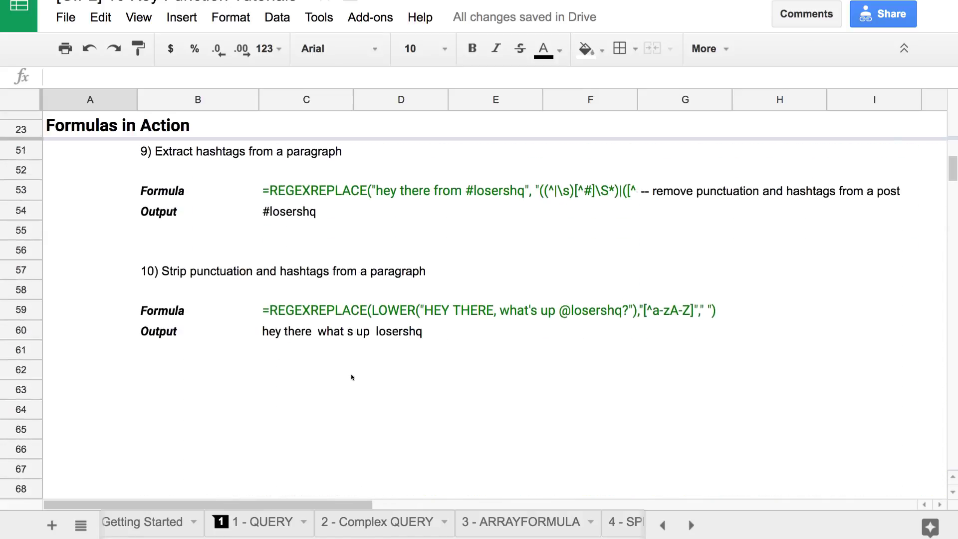
{"action": "scroll", "coordinate": [363, 326], "scroll_direction": "up", "scroll_amount": 10}
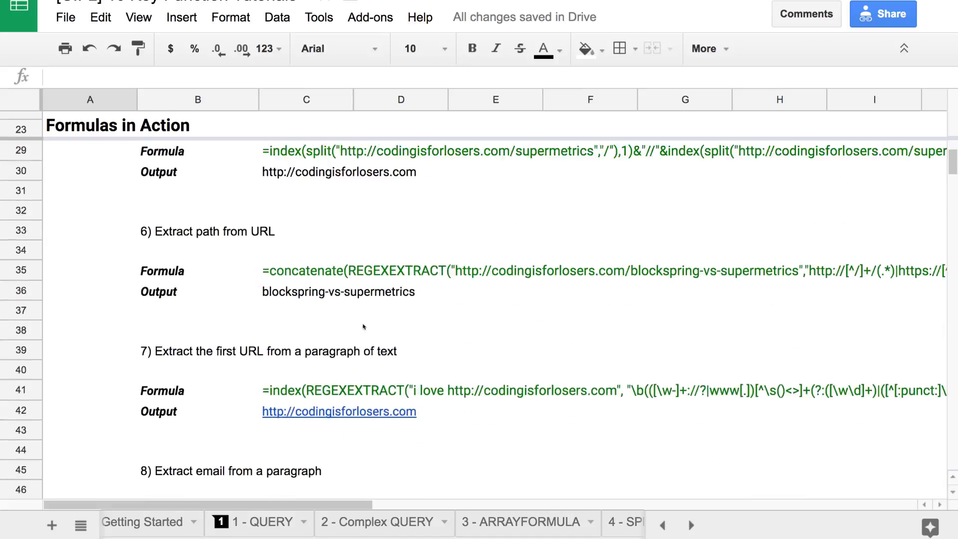
{"action": "scroll", "coordinate": [364, 327], "scroll_direction": "up", "scroll_amount": 6}
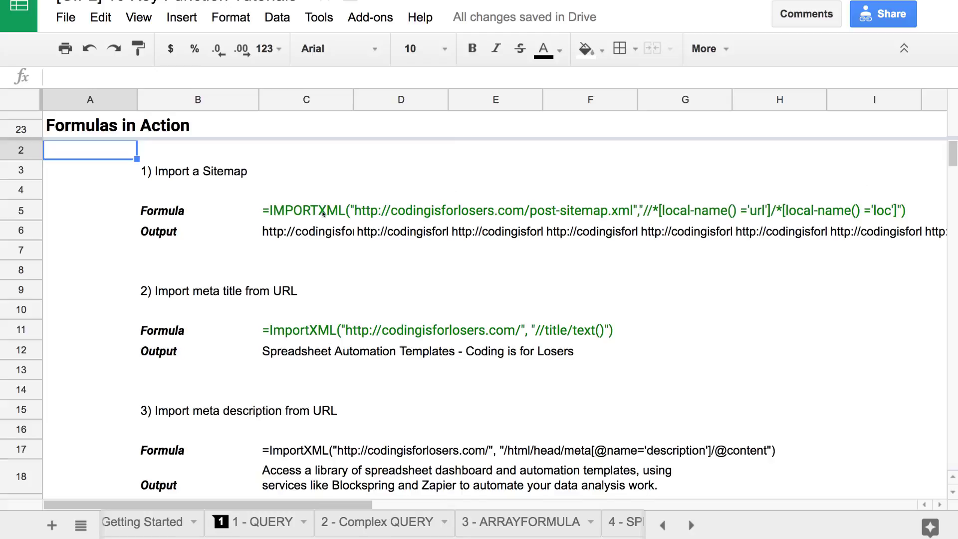
{"action": "left_click", "coordinate": [323, 213]}
{"action": "key", "text": "Down"}
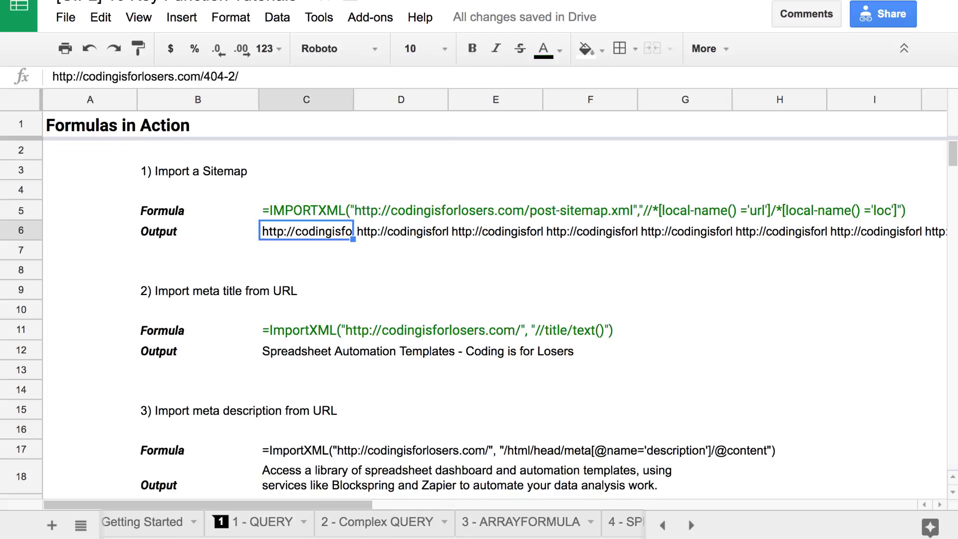
{"action": "key", "text": "Up"}
{"action": "key", "text": "Return"}
{"action": "key", "text": "BackSpace"}
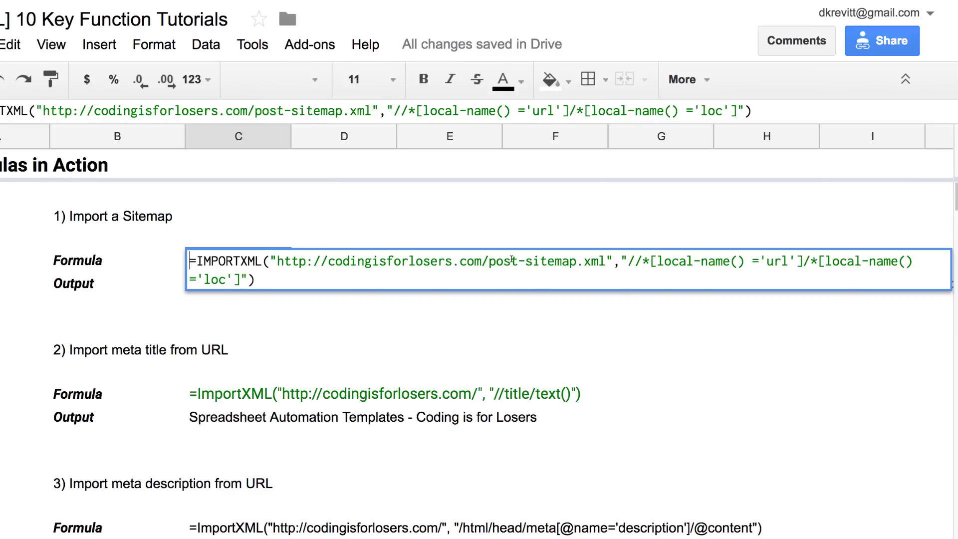
Step: Wrap the C5 sitemap formula in =transpose(...) so its URLs spread across row 5
{"action": "type", "text": "t"}
{"action": "key", "text": "Return"}
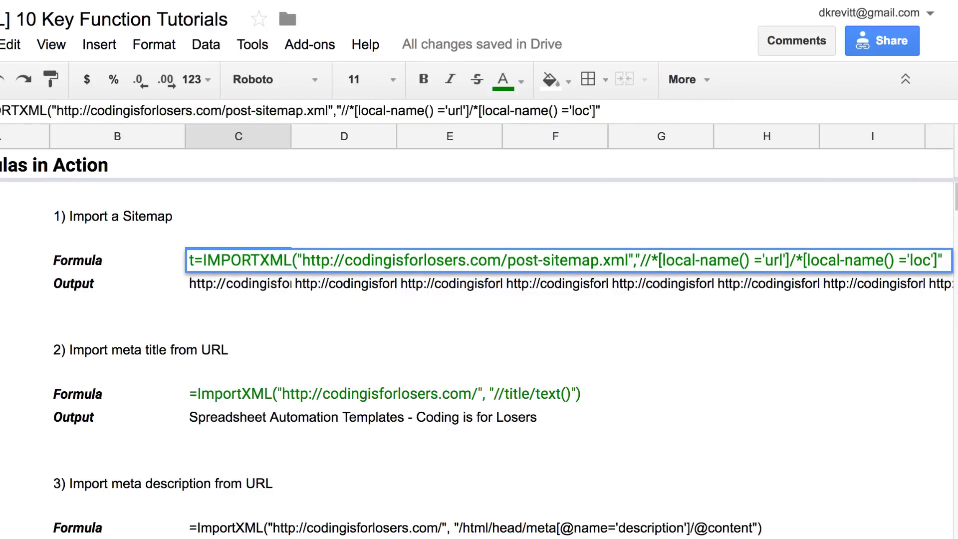
{"action": "type", "text": ")"}
{"action": "key", "text": "Home"}
{"action": "key", "text": "Right"}
{"action": "key", "text": "BackSpace"}
{"action": "key", "text": "Right"}
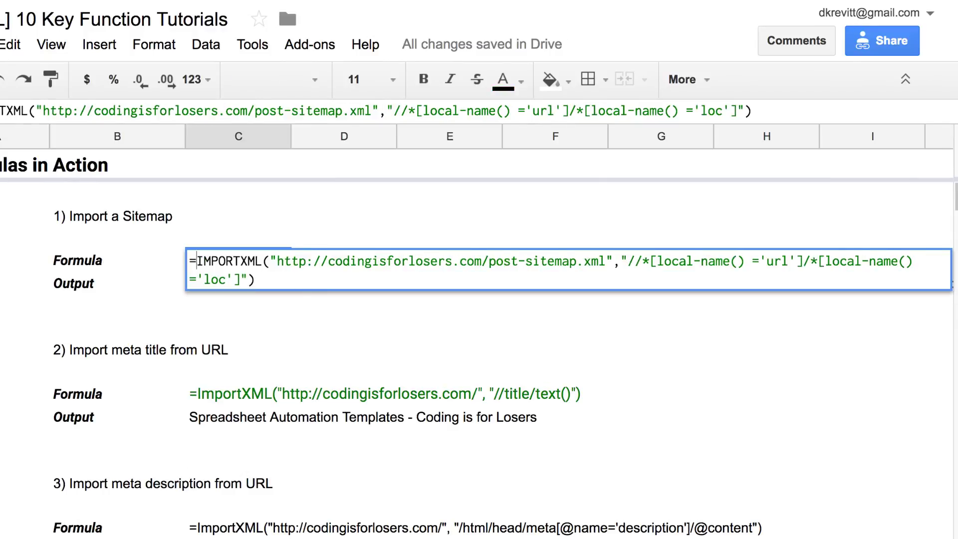
{"action": "type", "text": "transpose("}
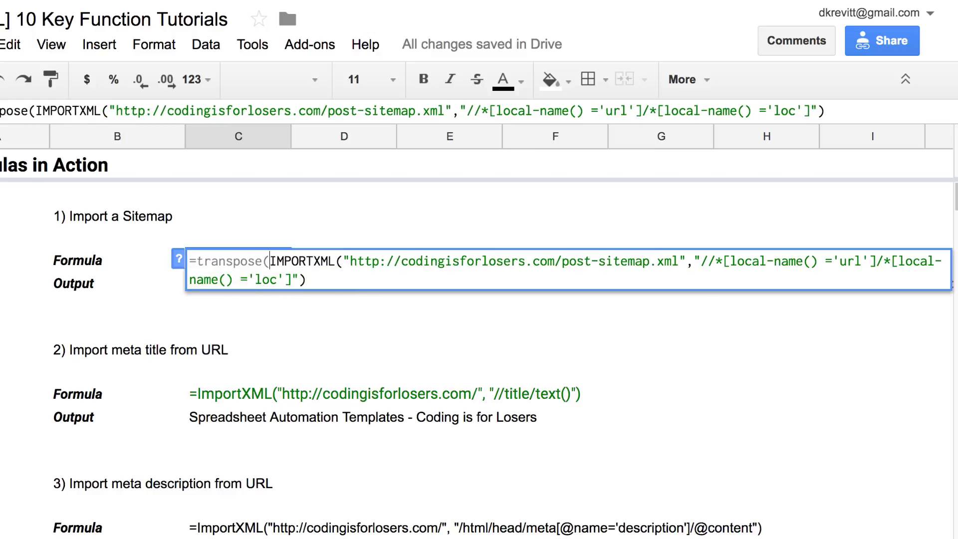
{"action": "key", "text": "End"}
{"action": "type", "text": ")"}
{"action": "key", "text": "Return"}
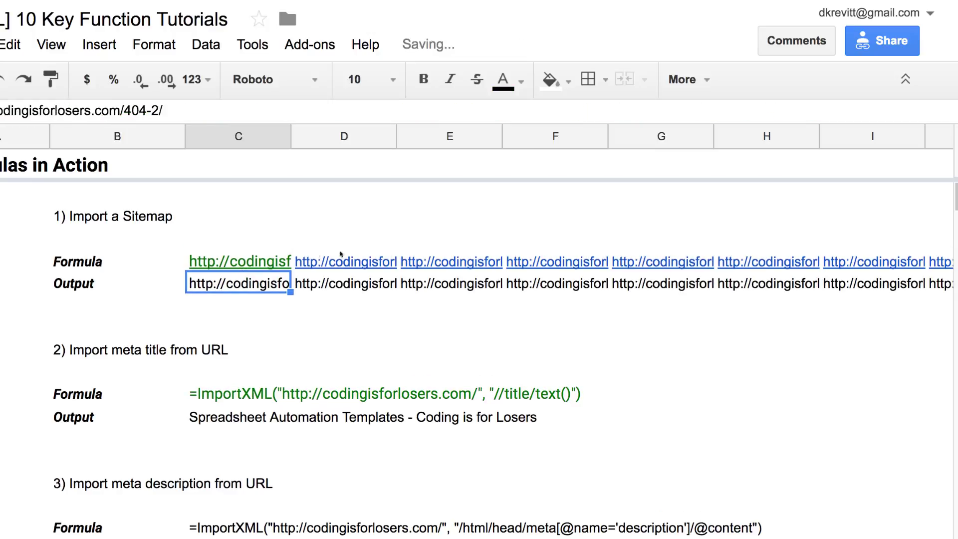
Step: Check the returned post URLs along row 5, such as G5
{"action": "mouse_move", "coordinate": [600, 264]}
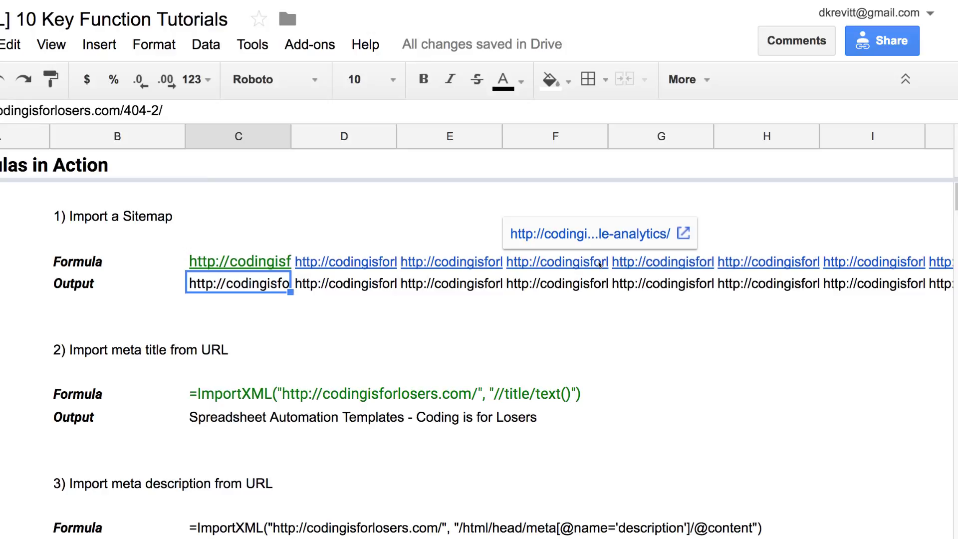
{"action": "left_click", "coordinate": [710, 268]}
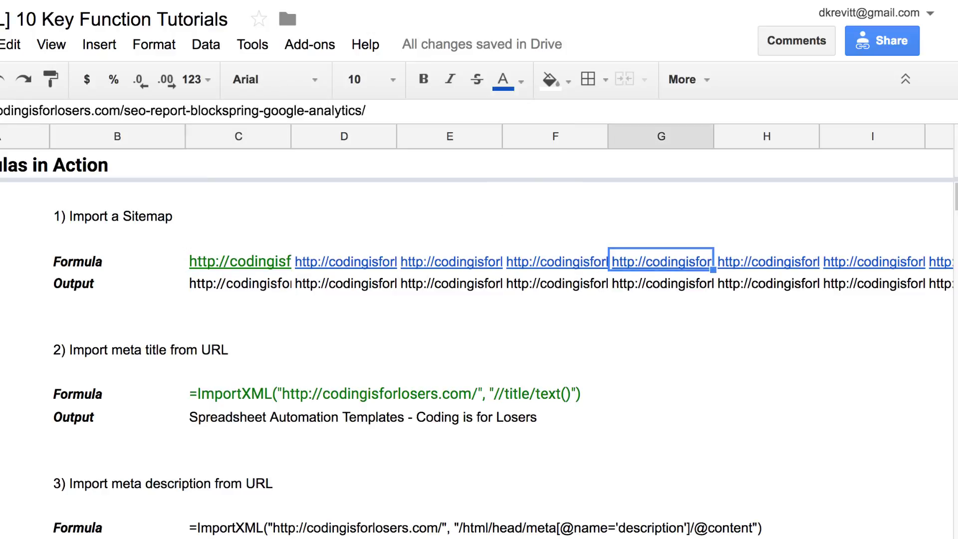
{"action": "key", "text": "Right"}
{"action": "key", "text": "Right"}
{"action": "key", "text": "Left"}
{"action": "key", "text": "Left"}
{"action": "key", "text": "Left"}
{"action": "key", "text": "Left"}
{"action": "key", "text": "Left"}
{"action": "key", "text": "Left"}
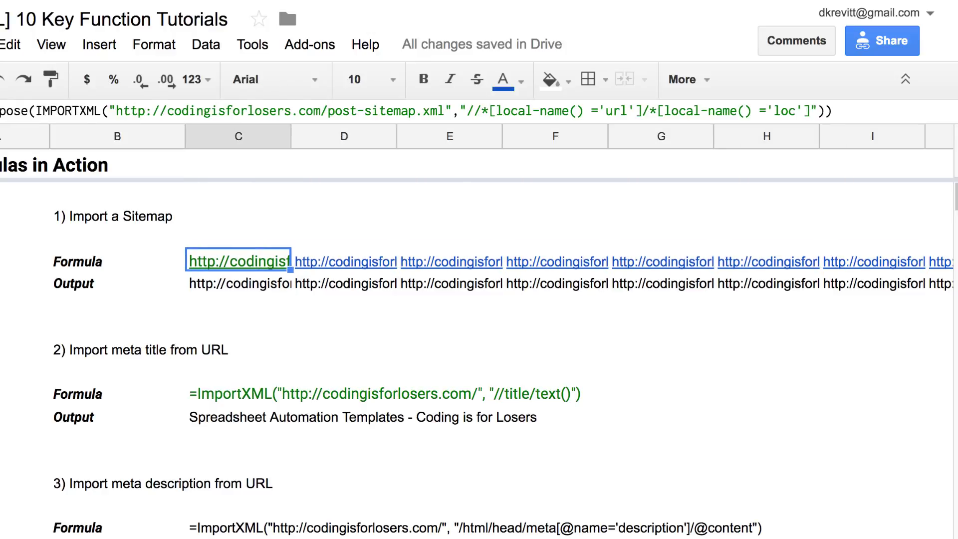
Step: Remove the TRANSPOSE wrapper from the C5 formula
{"action": "key", "text": "Return"}
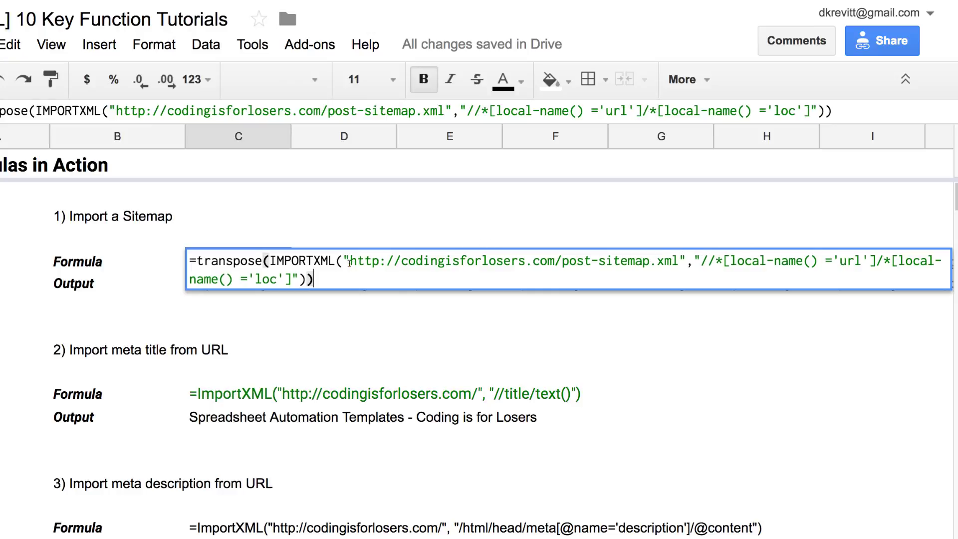
{"action": "key", "text": "BackSpace"}
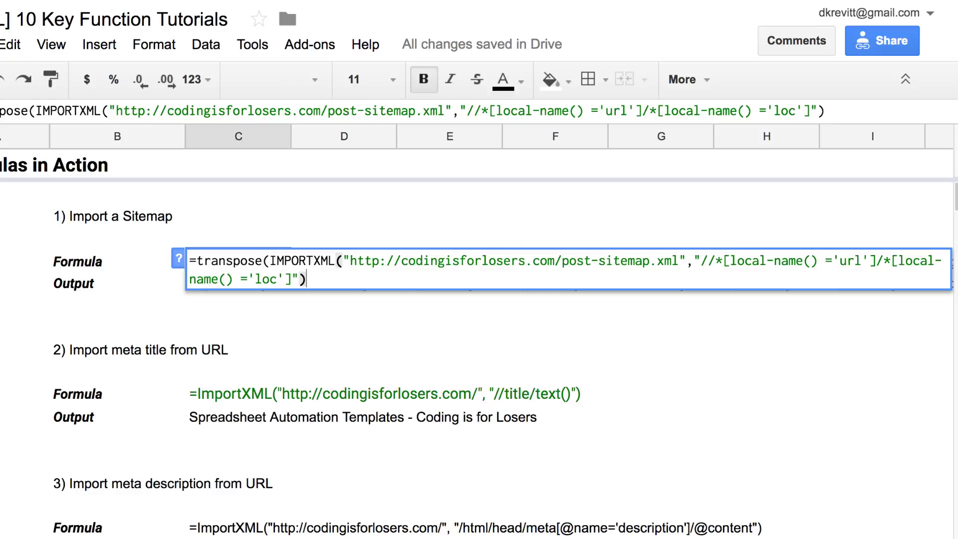
{"action": "left_click", "coordinate": [263, 260]}
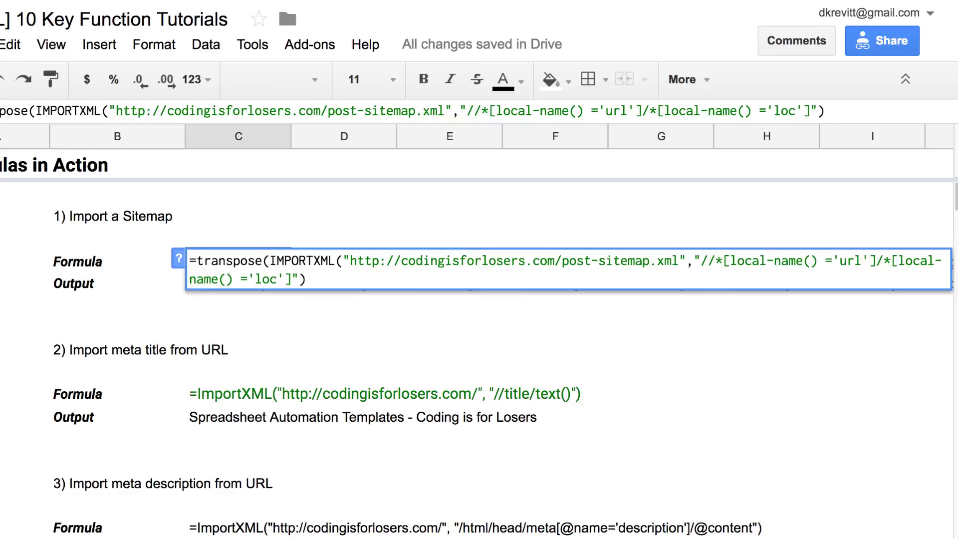
{"action": "key", "text": "Right"}
{"action": "key", "text": "ctrl+shift+Left"}
{"action": "key", "text": "shift+Right"}
{"action": "key", "text": "BackSpace"}
{"action": "key", "text": "Return"}
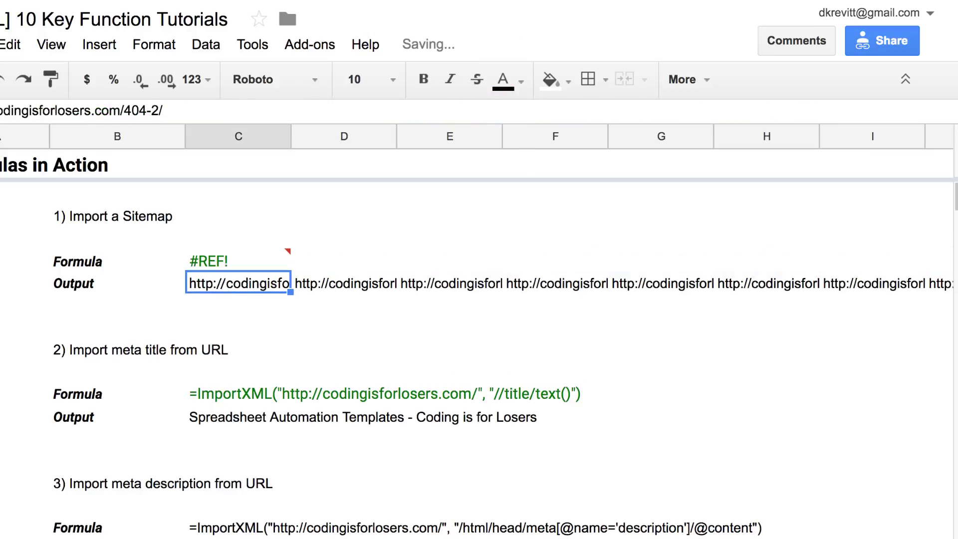
Step: Re-add the leading apostrophe so C5 shows the formula as text
{"action": "key", "text": "Return"}
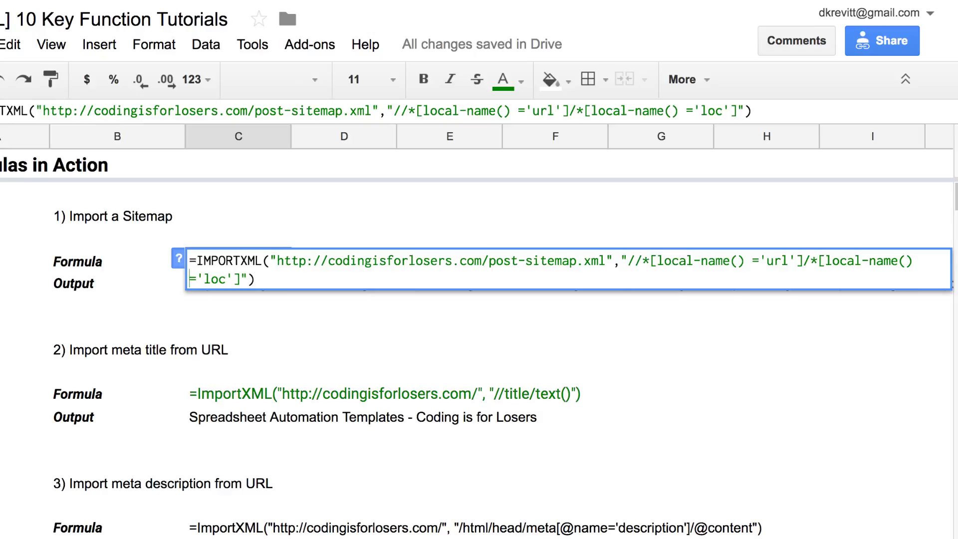
{"action": "key", "text": "Home"}
{"action": "type", "text": "'"}
{"action": "key", "text": "Return"}
Step: Copy the meta title formula cell and paste only its formatting onto the meta description formula
{"action": "key", "text": "Down"}
{"action": "key", "text": "Down"}
{"action": "key", "text": "Down"}
{"action": "key", "text": "Down"}
{"action": "key", "text": "Down"}
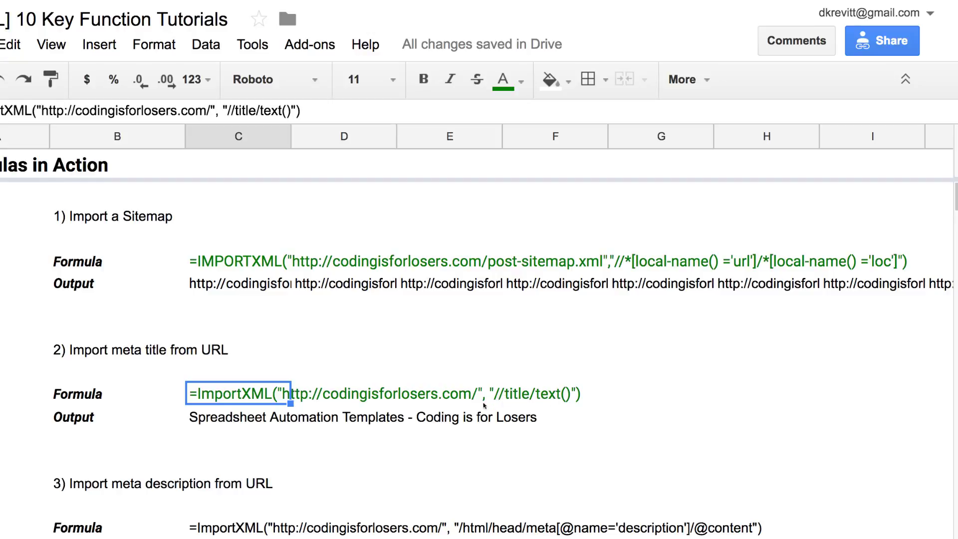
{"action": "left_click", "coordinate": [231, 424]}
{"action": "scroll", "coordinate": [253, 409], "scroll_direction": "down", "scroll_amount": 1}
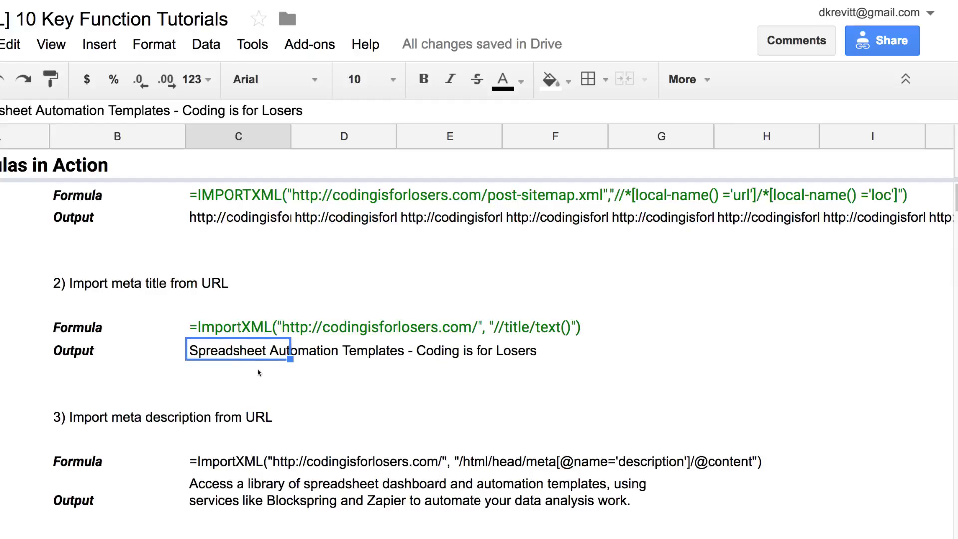
{"action": "key", "text": "Up"}
{"action": "key", "text": "ctrl+c"}
{"action": "key", "text": "Down"}
{"action": "key", "text": "Down"}
{"action": "key", "text": "Down"}
{"action": "key", "text": "Down"}
{"action": "key", "text": "Down"}
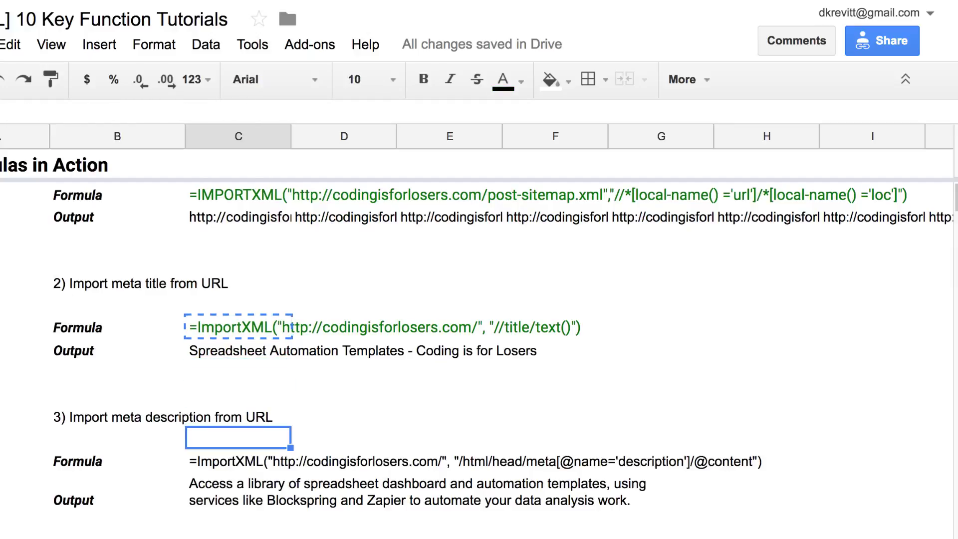
{"action": "right_click", "coordinate": [187, 452]}
{"action": "mouse_move", "coordinate": [279, 536]}
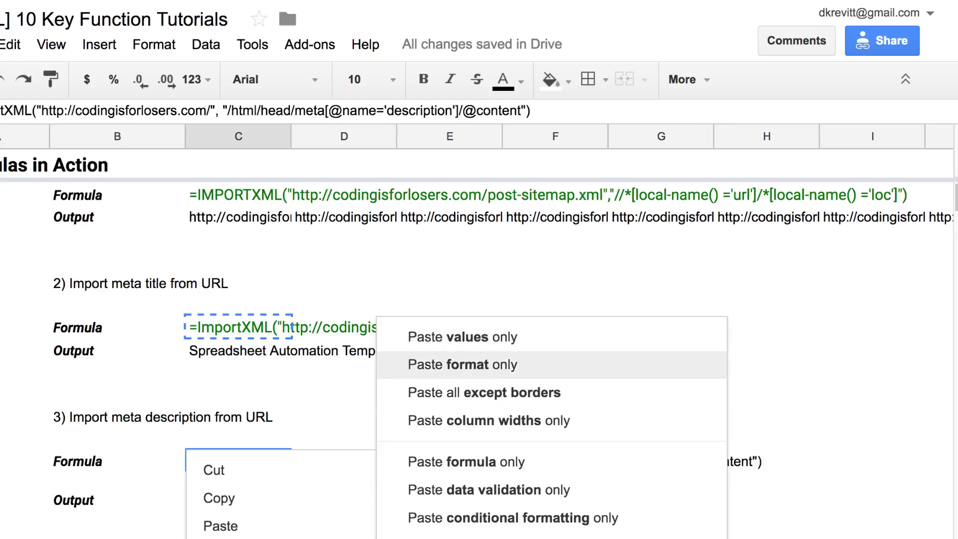
{"action": "left_click", "coordinate": [462, 365]}
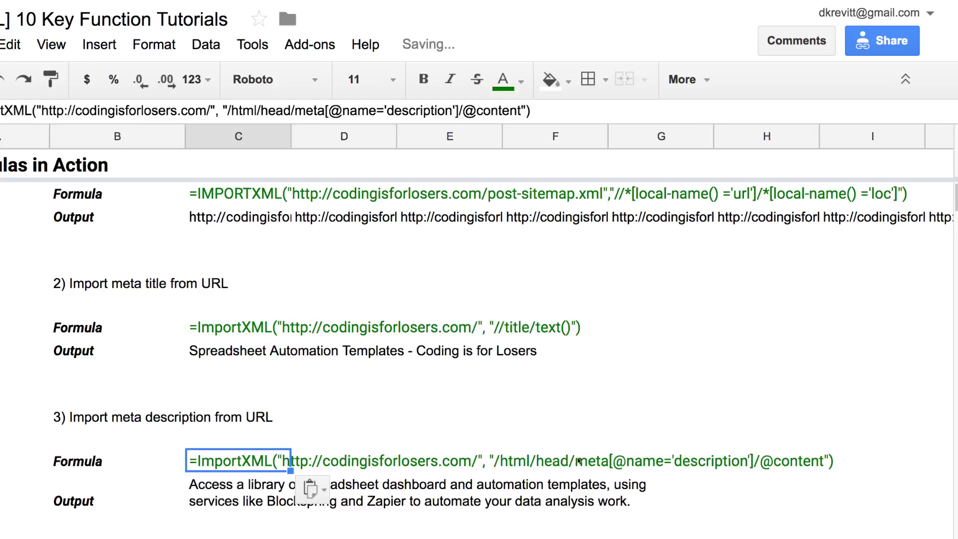
Step: Re-enter the meta description ImportXML formula with a leading apostrophe so it stays as text
{"action": "double_click", "coordinate": [264, 460]}
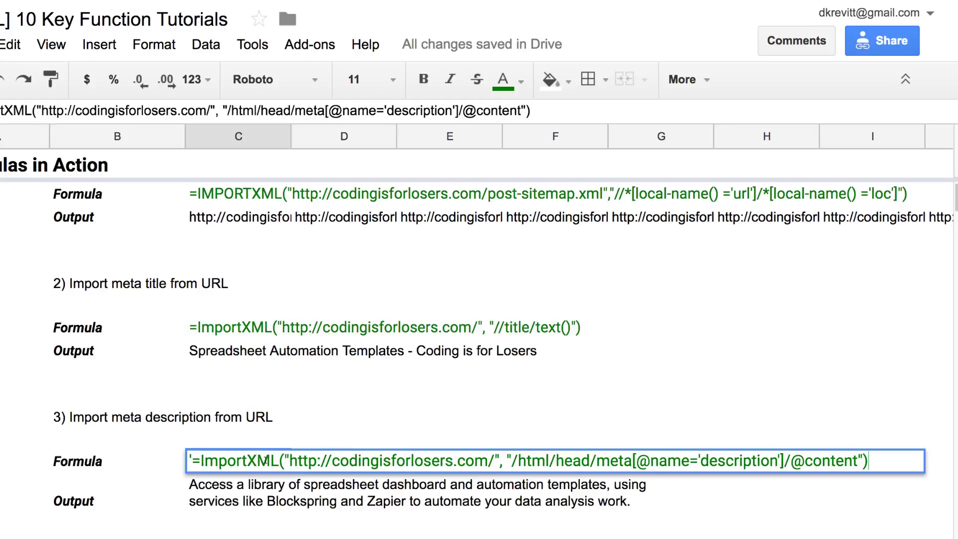
{"action": "key", "text": "Right"}
{"action": "key", "text": "BackSpace"}
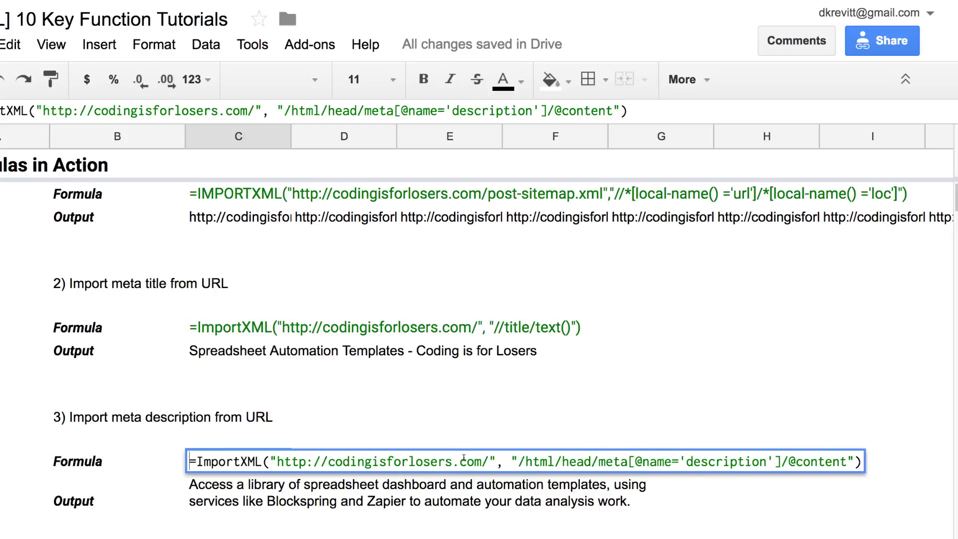
{"action": "type", "text": "'"}
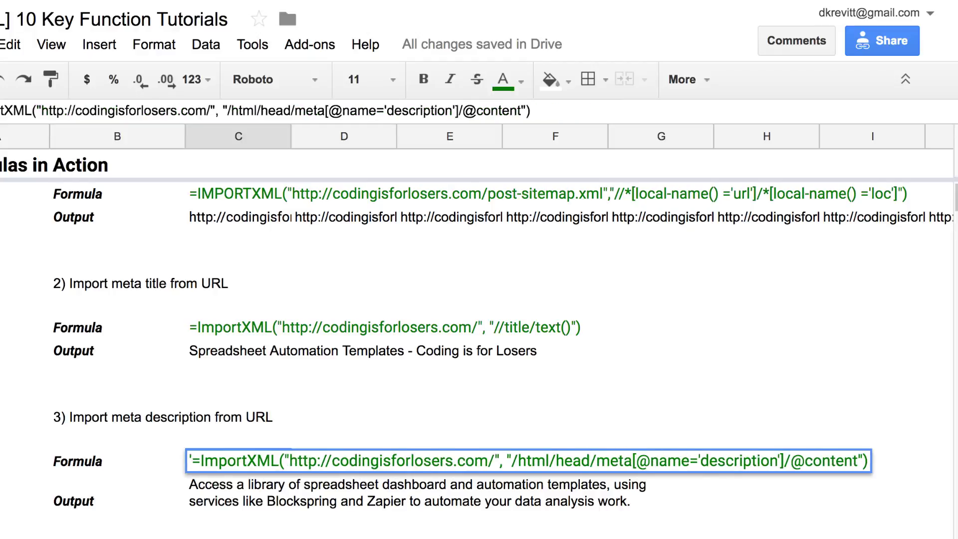
{"action": "key", "text": "Return"}
{"action": "key", "text": "Return"}
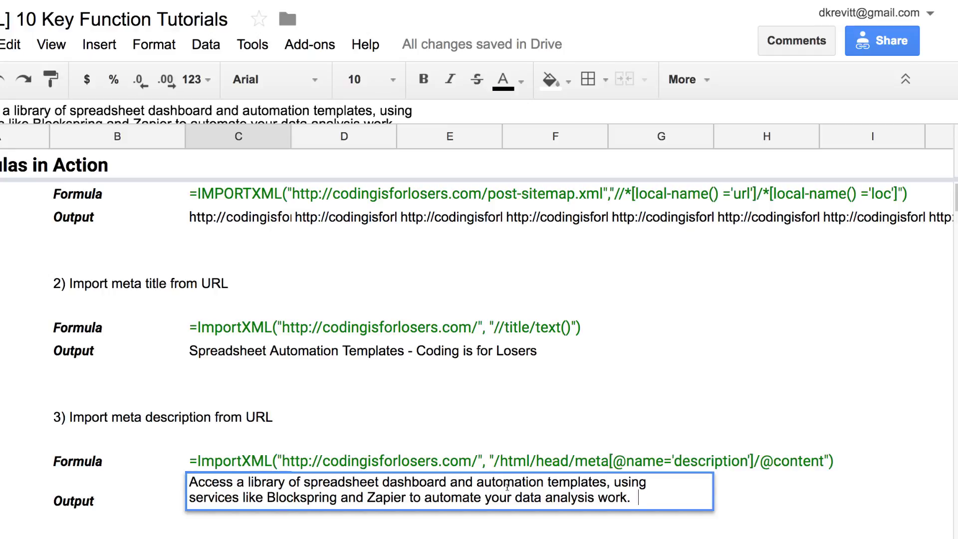
{"action": "key", "text": "Return"}
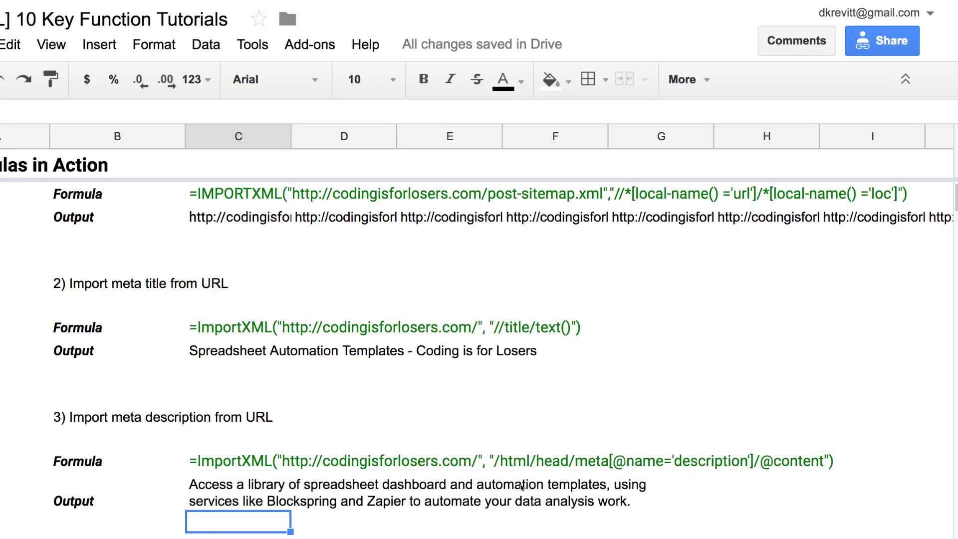
Step: Review the sitemap output URLs across section 1
{"action": "scroll", "coordinate": [522, 487], "scroll_direction": "down", "scroll_amount": 5}
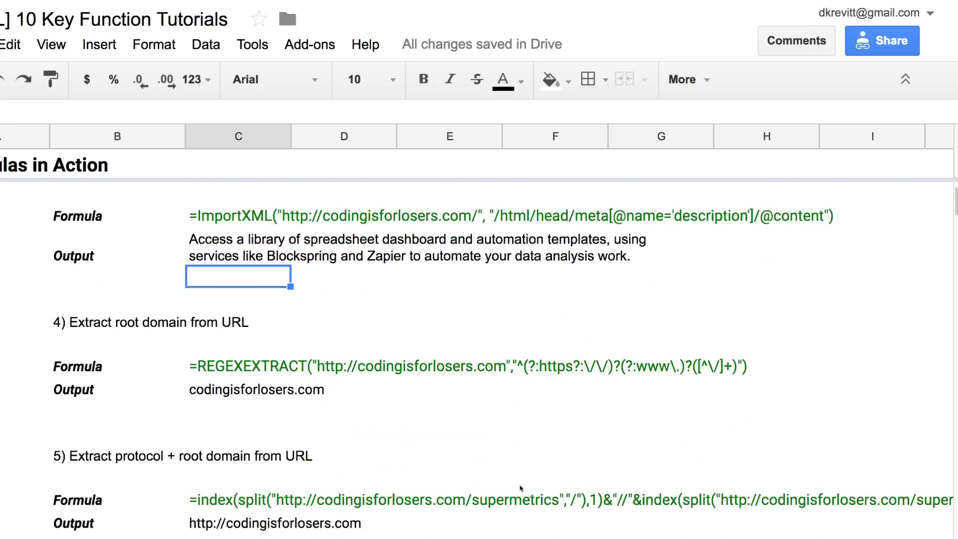
{"action": "scroll", "coordinate": [521, 488], "scroll_direction": "down", "scroll_amount": 2}
{"action": "key", "text": "Left"}
{"action": "key", "text": "Down"}
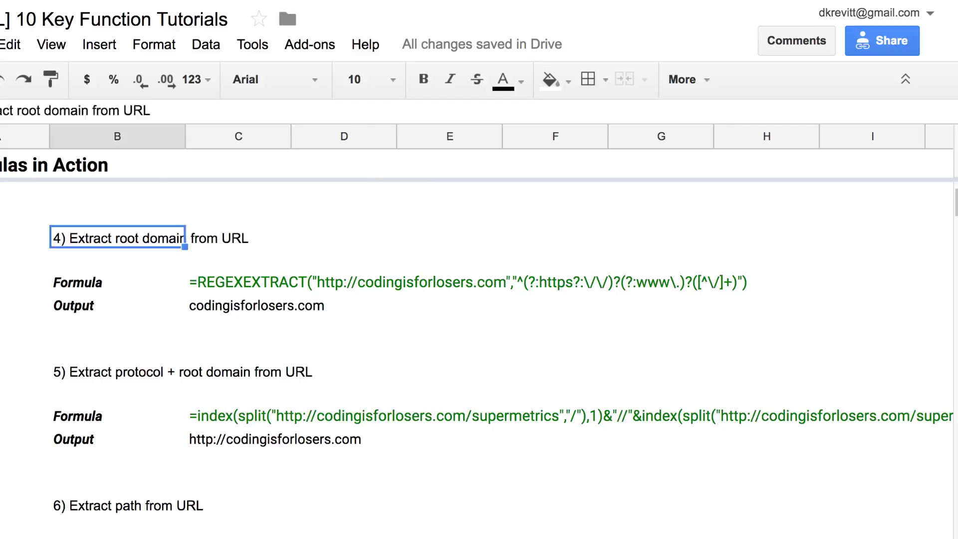
{"action": "key", "text": "Down"}
{"action": "scroll", "coordinate": [482, 473], "scroll_direction": "up", "scroll_amount": 1}
{"action": "scroll", "coordinate": [481, 473], "scroll_direction": "up", "scroll_amount": 6}
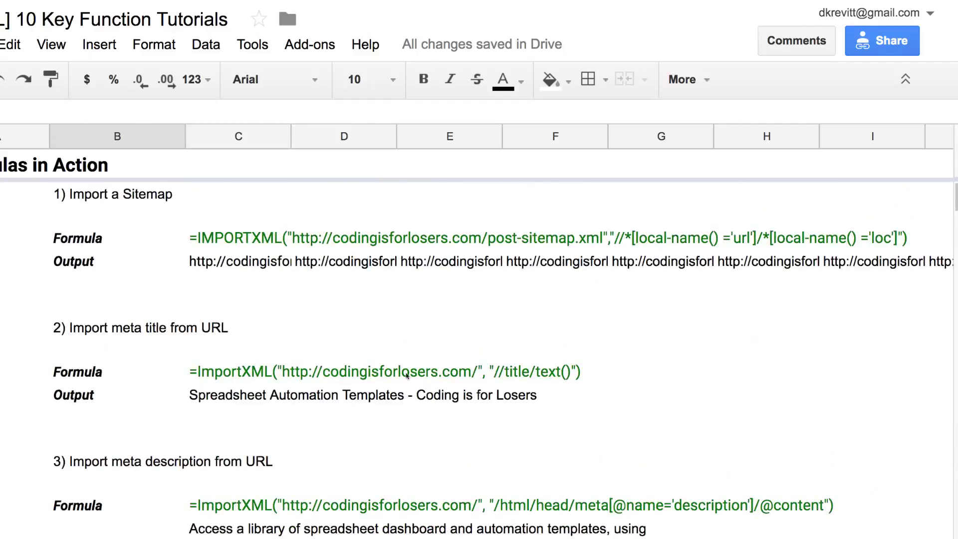
{"action": "left_click", "coordinate": [285, 266]}
{"action": "key", "text": "Right"}
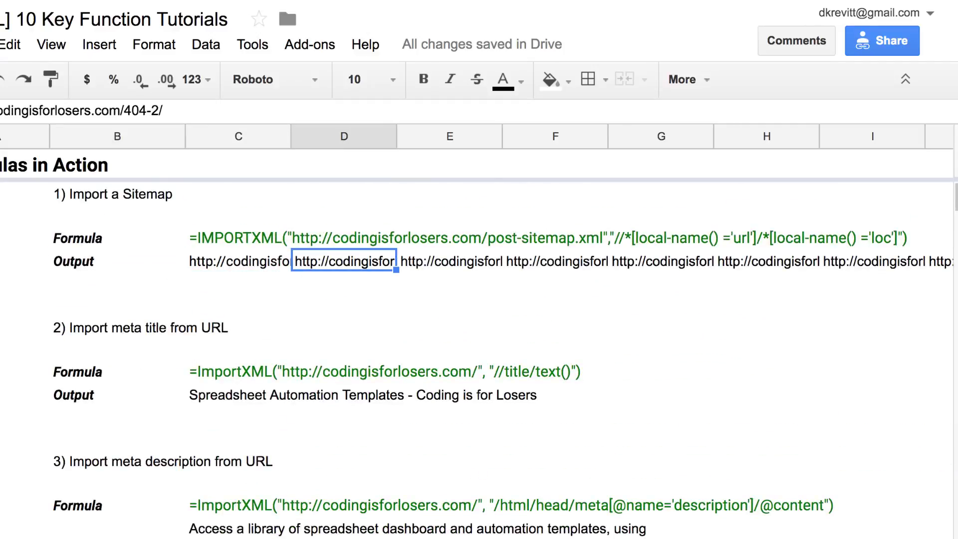
{"action": "key", "text": "Right"}
{"action": "key", "text": "Right"}
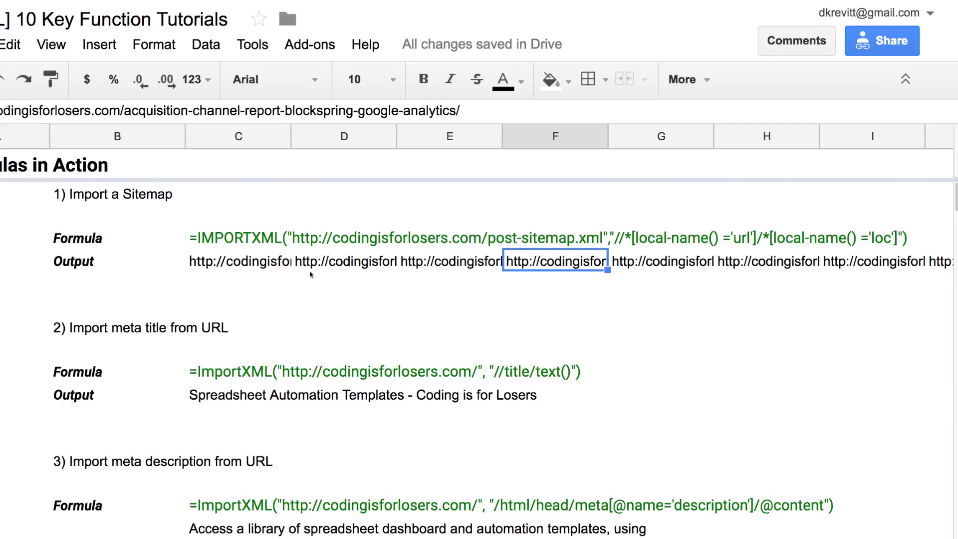
{"action": "scroll", "coordinate": [313, 306], "scroll_direction": "down", "scroll_amount": 5}
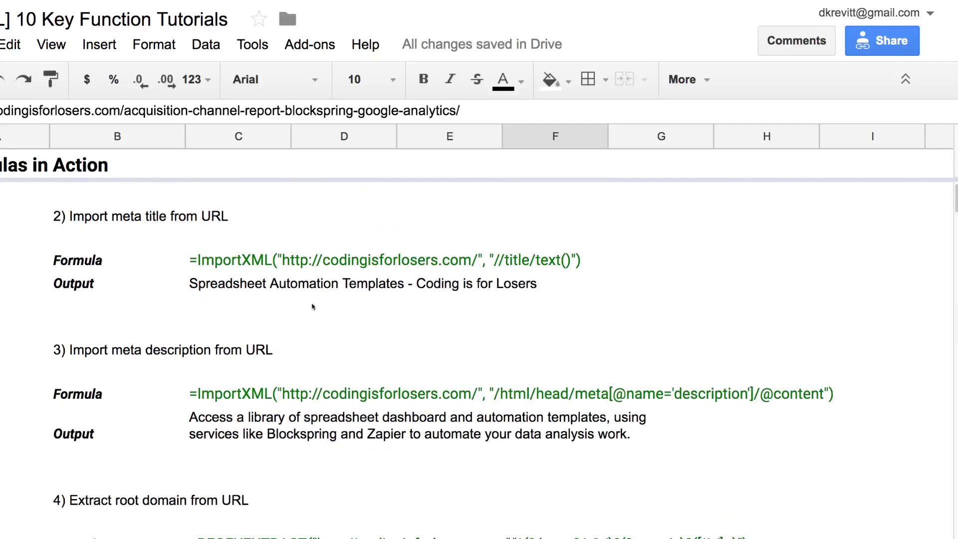
{"action": "scroll", "coordinate": [313, 306], "scroll_direction": "down", "scroll_amount": 2}
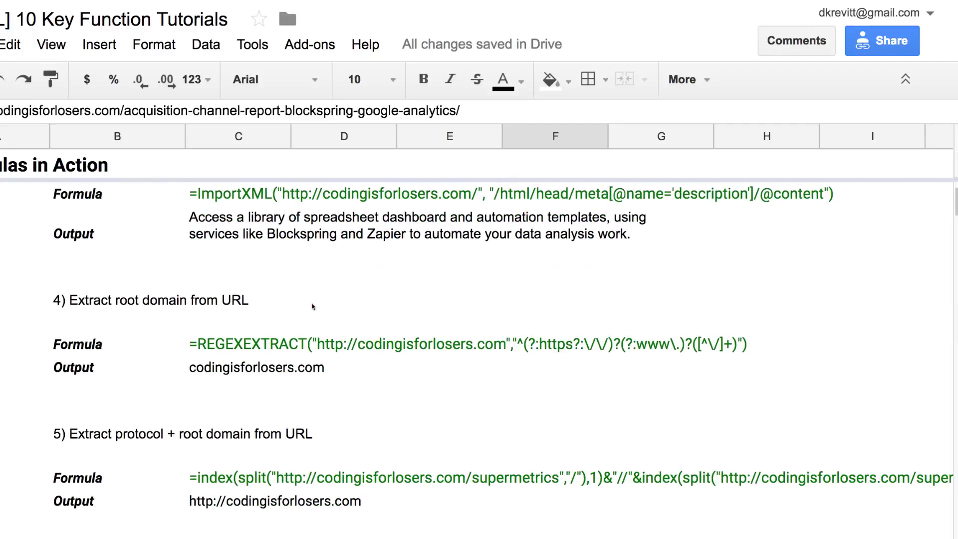
{"action": "scroll", "coordinate": [313, 306], "scroll_direction": "down", "scroll_amount": 2}
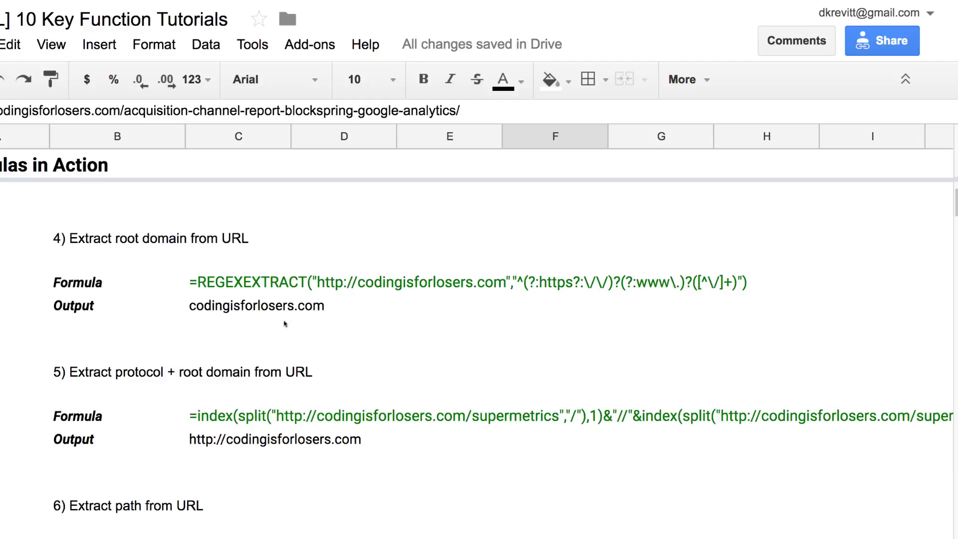
{"action": "left_click", "coordinate": [275, 283]}
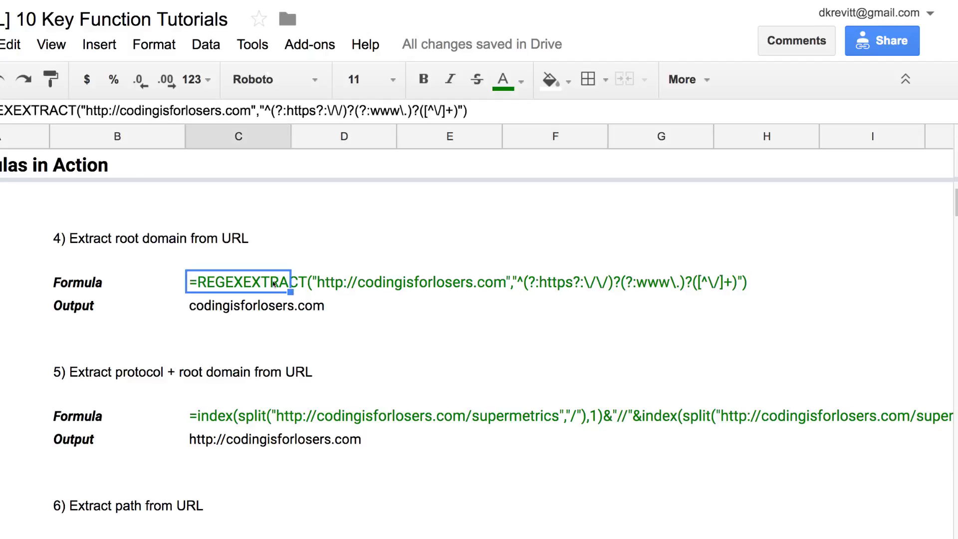
{"action": "key", "text": "Return"}
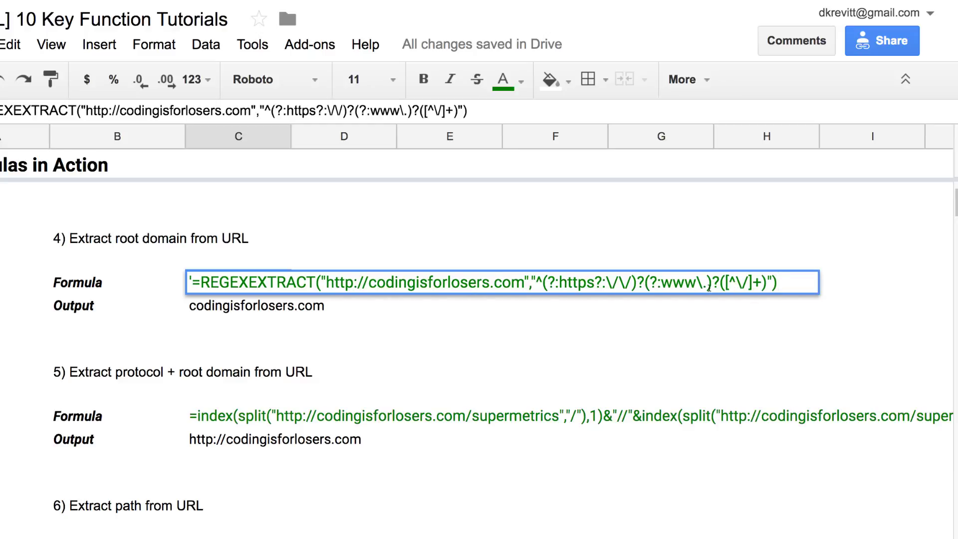
{"action": "key", "text": "Return"}
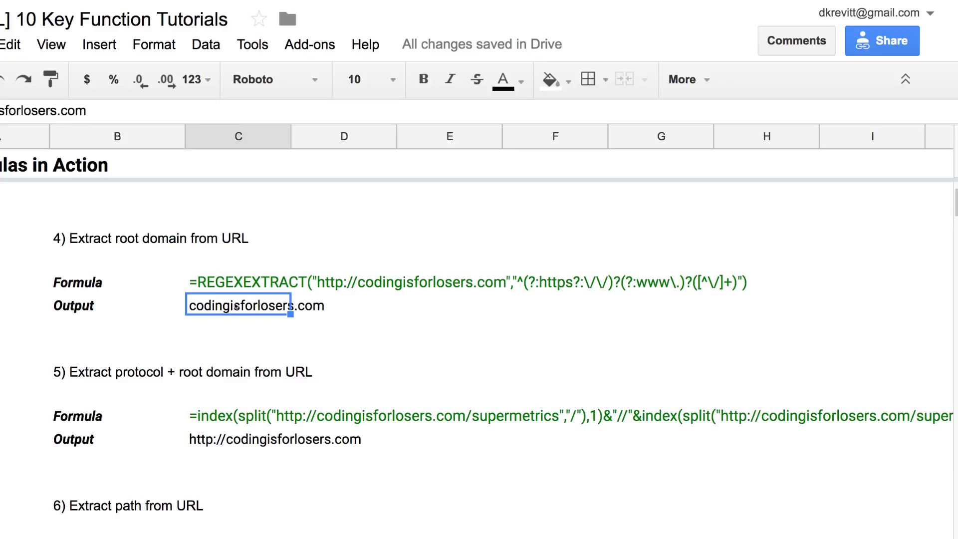
{"action": "scroll", "coordinate": [249, 374], "scroll_direction": "down", "scroll_amount": 1}
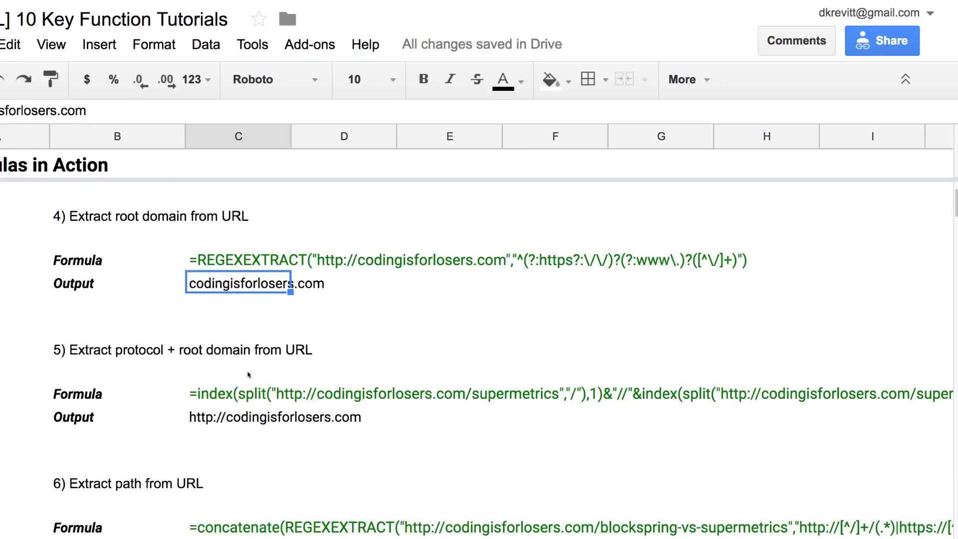
{"action": "scroll", "coordinate": [249, 375], "scroll_direction": "down", "scroll_amount": 1}
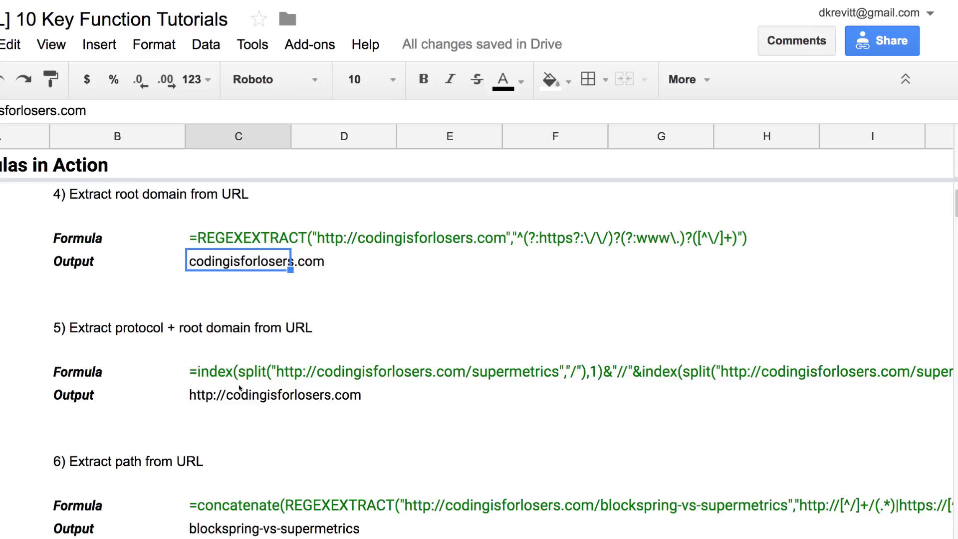
{"action": "double_click", "coordinate": [265, 377]}
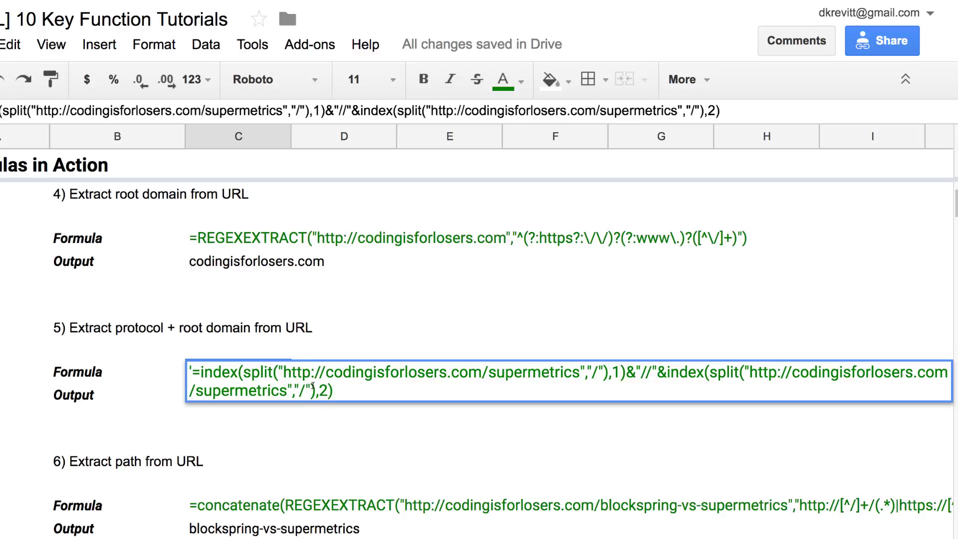
{"action": "key", "text": "Return"}
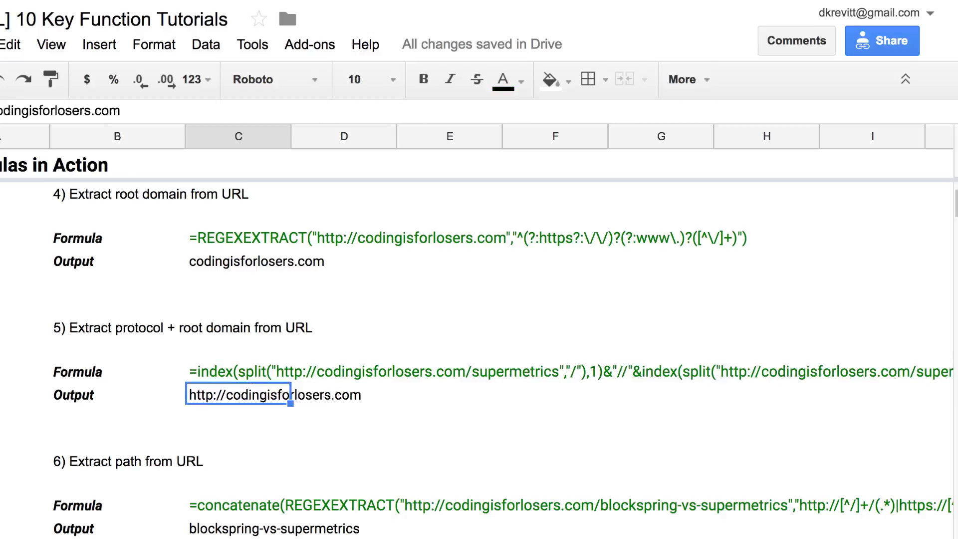
{"action": "scroll", "coordinate": [278, 415], "scroll_direction": "down", "scroll_amount": 3}
Step: Inspect the section 6 path-extraction formula, its source URL and the blockspring-vs-supermetrics output
{"action": "scroll", "coordinate": [278, 421], "scroll_direction": "down", "scroll_amount": 2}
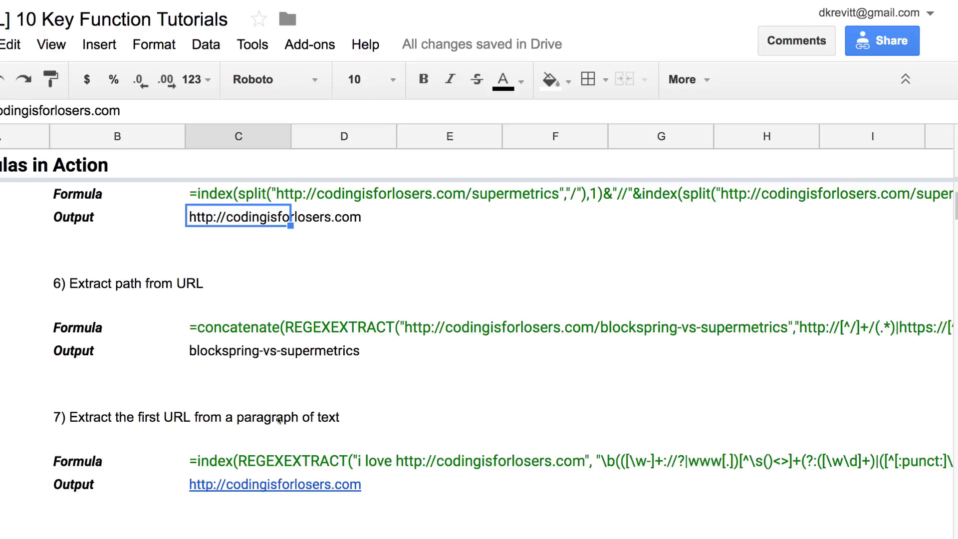
{"action": "scroll", "coordinate": [278, 421], "scroll_direction": "down", "scroll_amount": 1}
{"action": "left_click", "coordinate": [283, 337]}
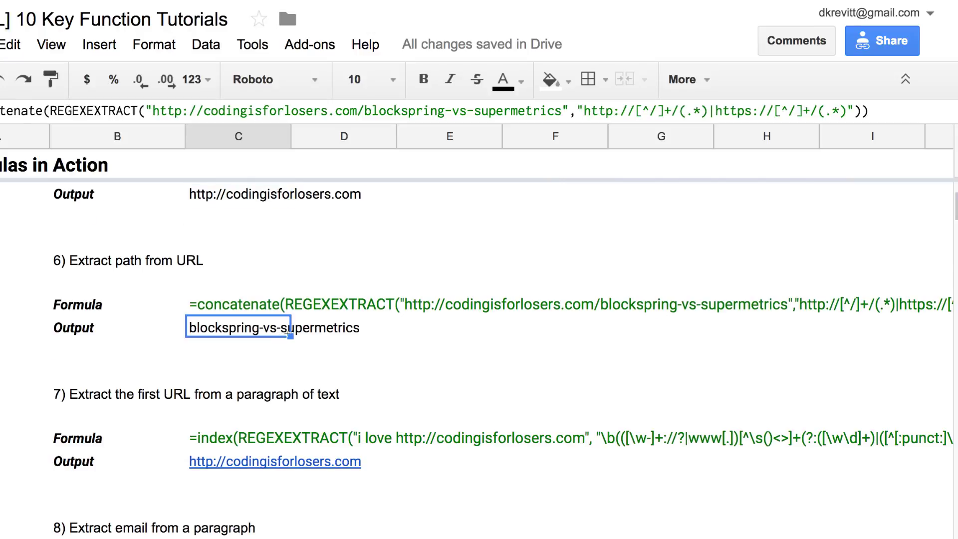
{"action": "double_click", "coordinate": [271, 306]}
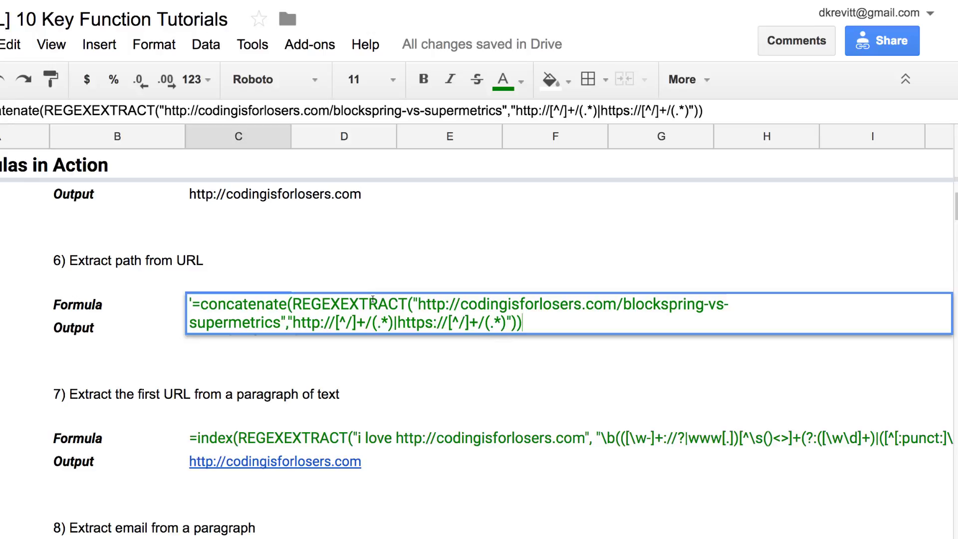
{"action": "left_click_drag", "start_coordinate": [418, 304], "coordinate": [283, 319]}
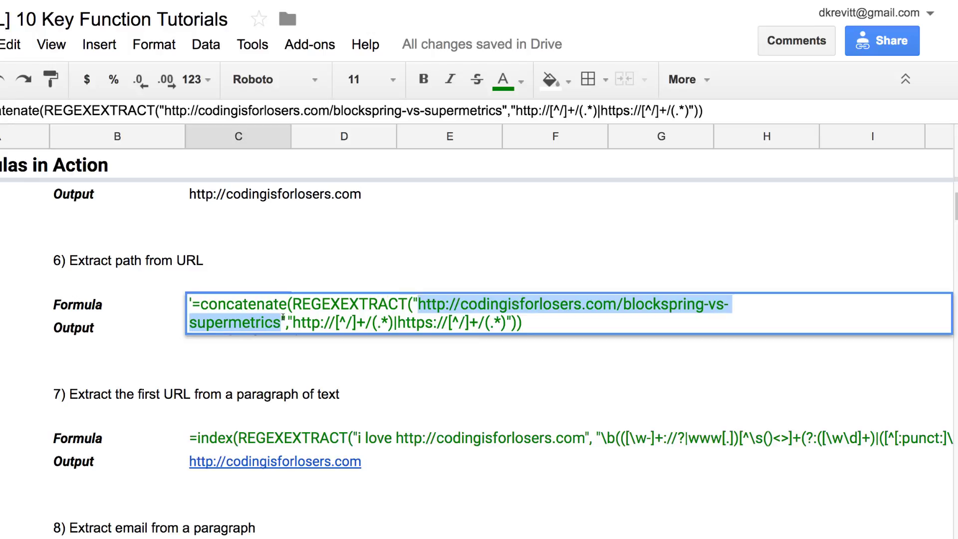
{"action": "key", "text": "Return"}
{"action": "key", "text": "Up"}
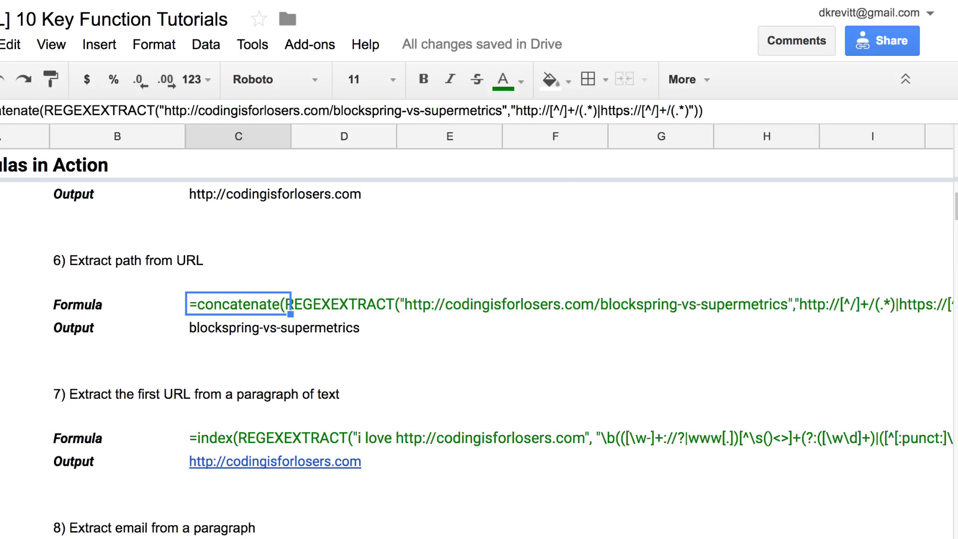
{"action": "left_click", "coordinate": [259, 330]}
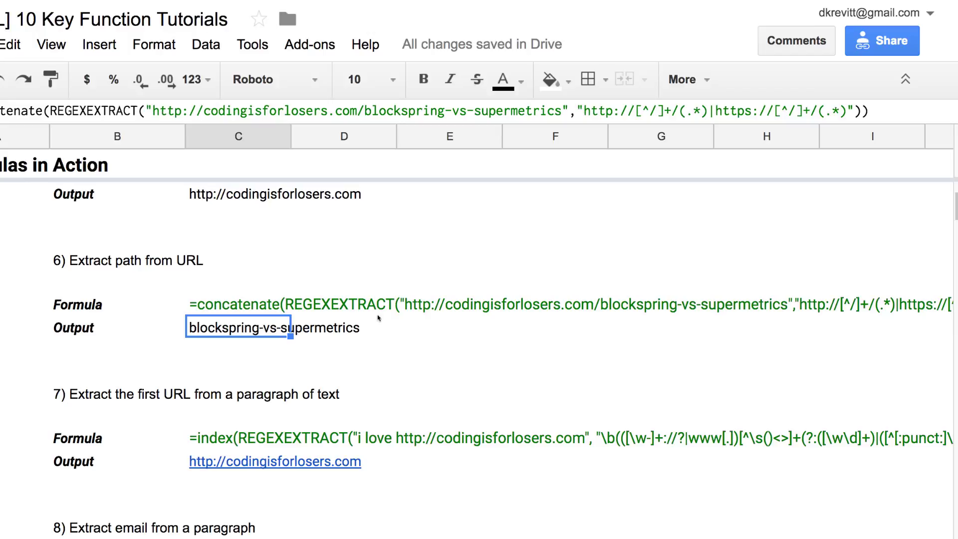
Step: Strip the concatenate wrapper and leading apostrophe so the REGEXEXTRACT formula calculates
{"action": "double_click", "coordinate": [319, 310]}
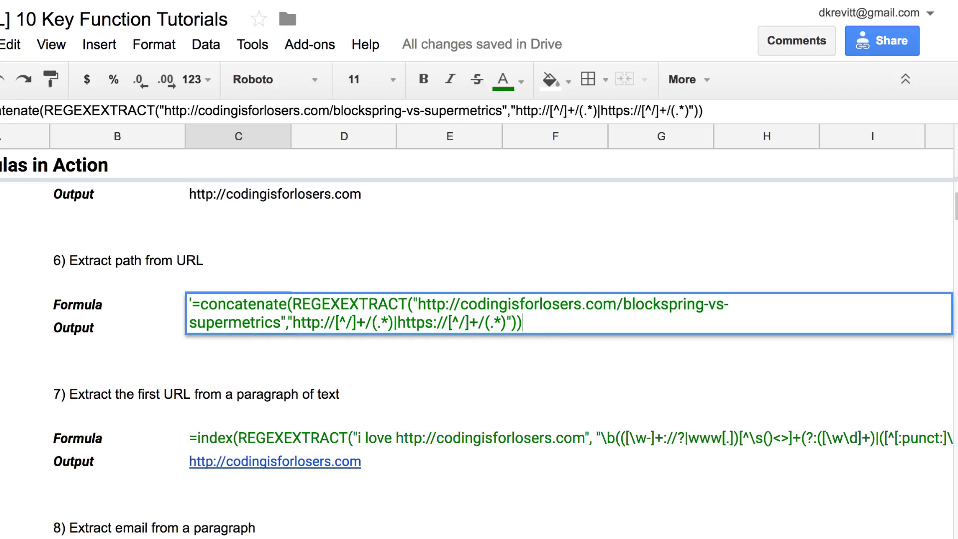
{"action": "left_click", "coordinate": [301, 323]}
{"action": "left_click_drag", "start_coordinate": [293, 323], "coordinate": [509, 324]}
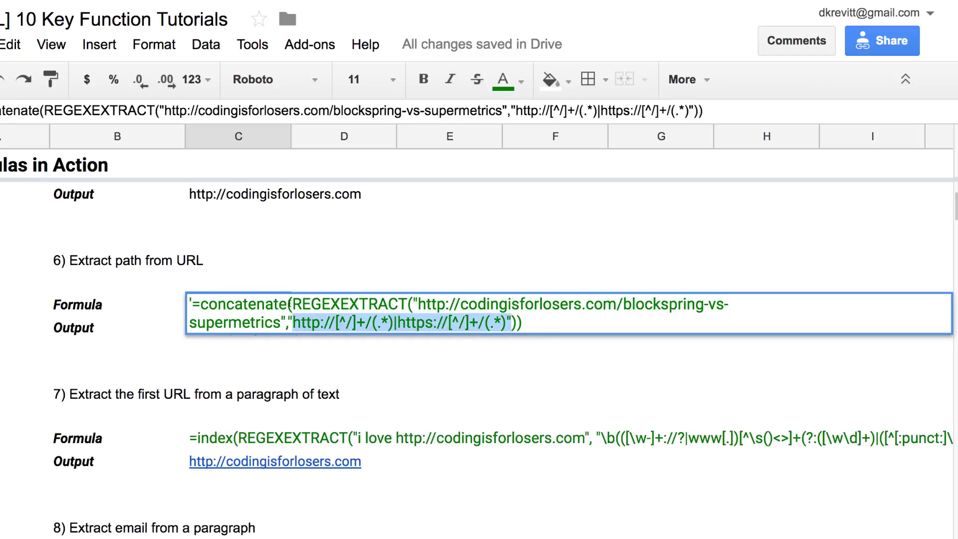
{"action": "left_click_drag", "start_coordinate": [291, 304], "coordinate": [201, 304]}
{"action": "key", "text": "BackSpace"}
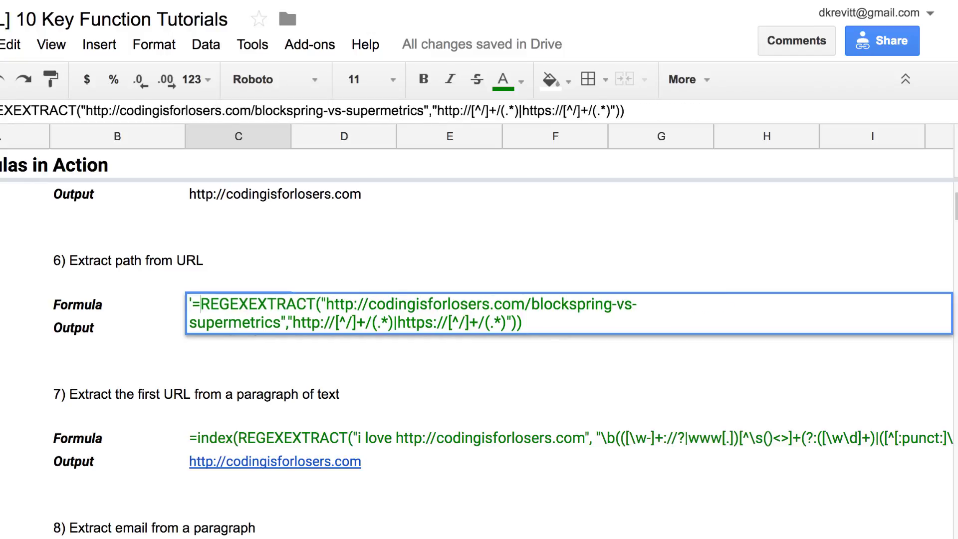
{"action": "left_click", "coordinate": [523, 323]}
{"action": "key", "text": "BackSpace"}
{"action": "left_click", "coordinate": [190, 304]}
{"action": "key", "text": "Delete"}
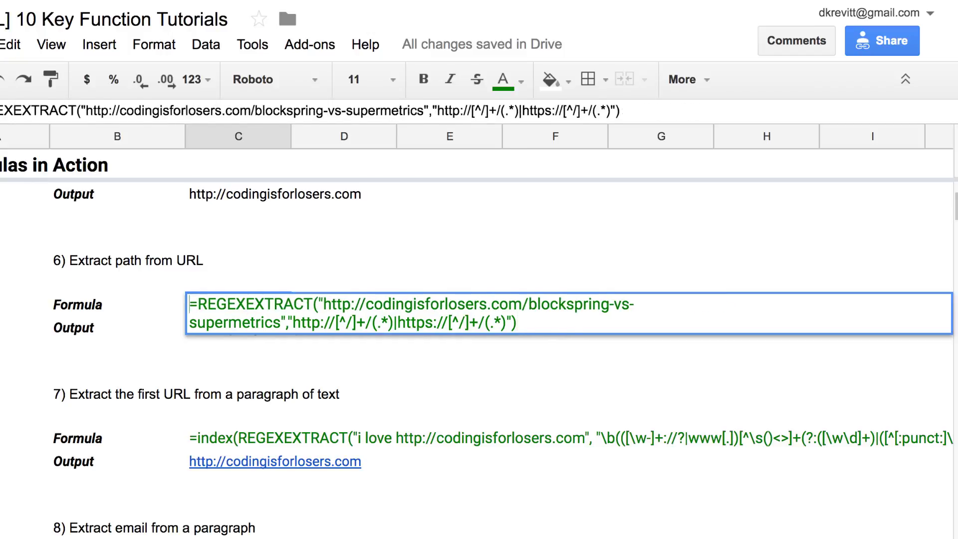
{"action": "key", "text": "Return"}
Step: Fix a stray apostrophe inside the formula's URL text
{"action": "key", "text": "Up"}
{"action": "key", "text": "Return"}
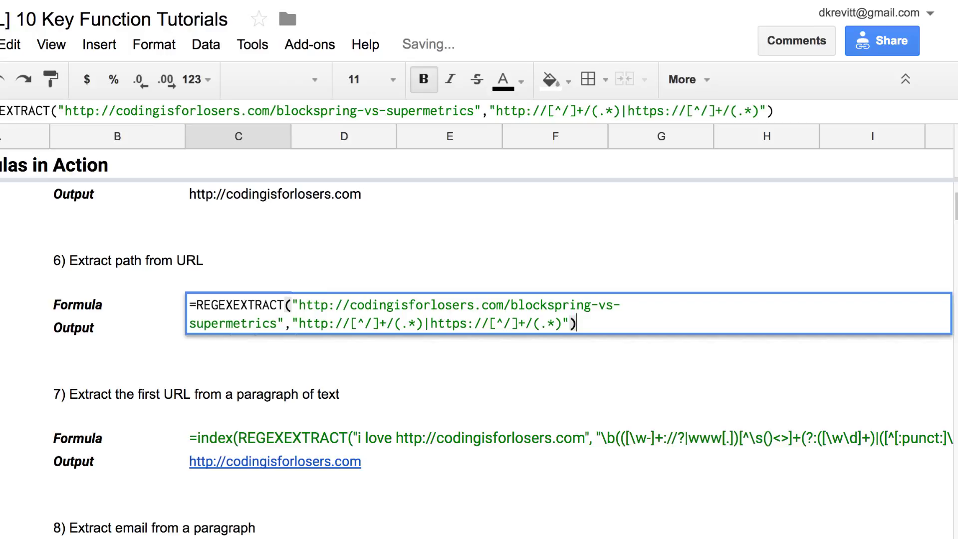
{"action": "left_click", "coordinate": [583, 305]}
{"action": "type", "text": "'"}
{"action": "key", "text": "BackSpace"}
{"action": "key", "text": "Return"}
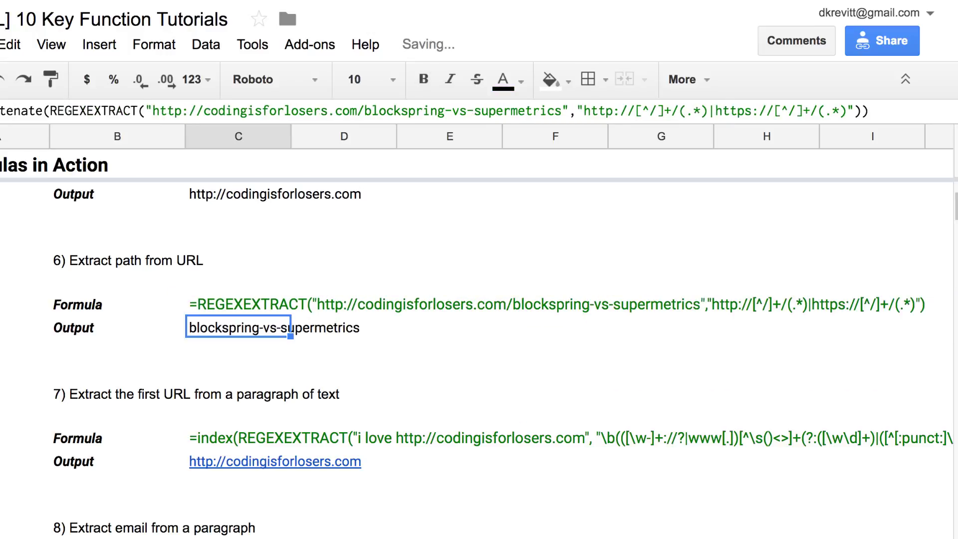
Step: Copy the Output cell and bring up its paste options to paste values only
{"action": "key", "text": "Return"}
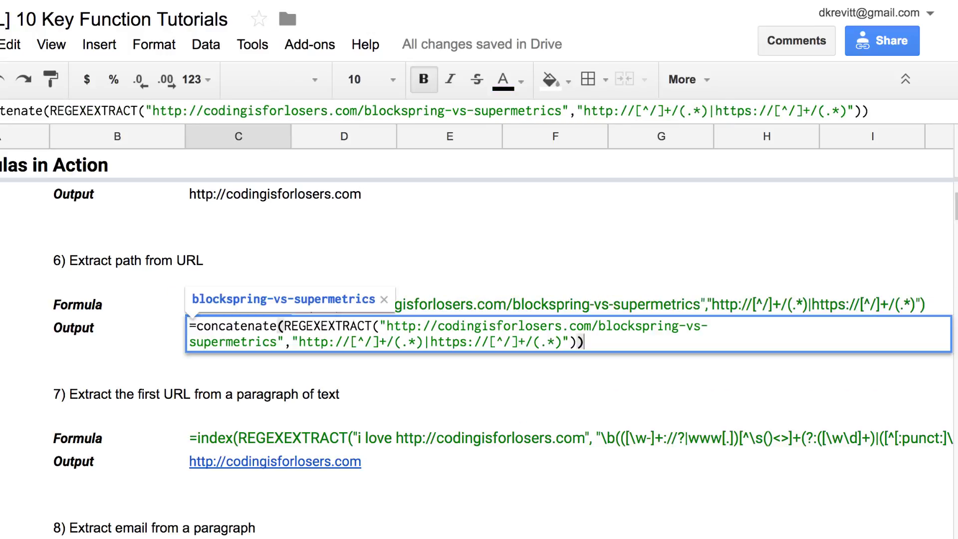
{"action": "key", "text": "Escape"}
{"action": "key", "text": "ctrl+c"}
{"action": "right_click", "coordinate": [189, 321]}
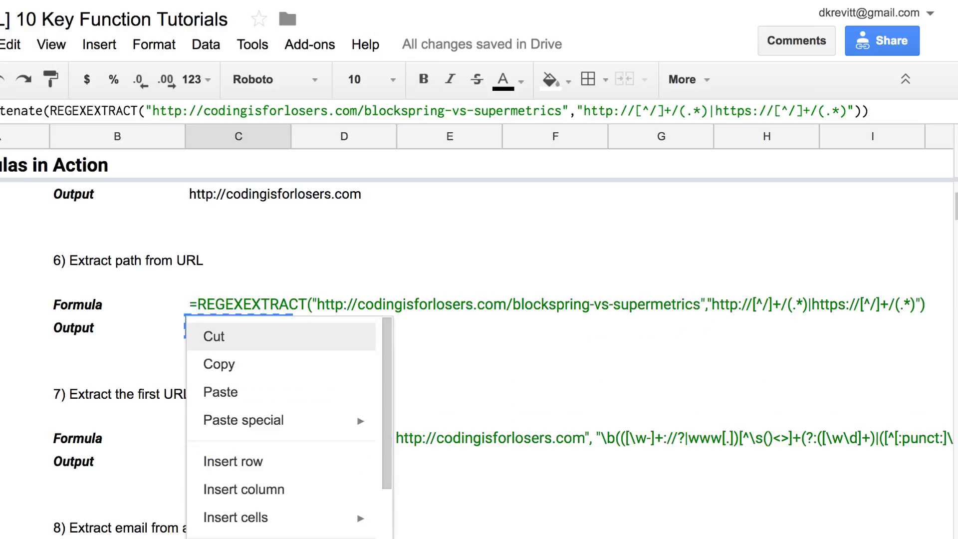
{"action": "mouse_move", "coordinate": [244, 420]}
{"action": "key", "text": "Return"}
{"action": "key", "text": "Down"}
{"action": "key", "text": "Down"}
{"action": "key", "text": "Down"}
{"action": "key", "text": "Down"}
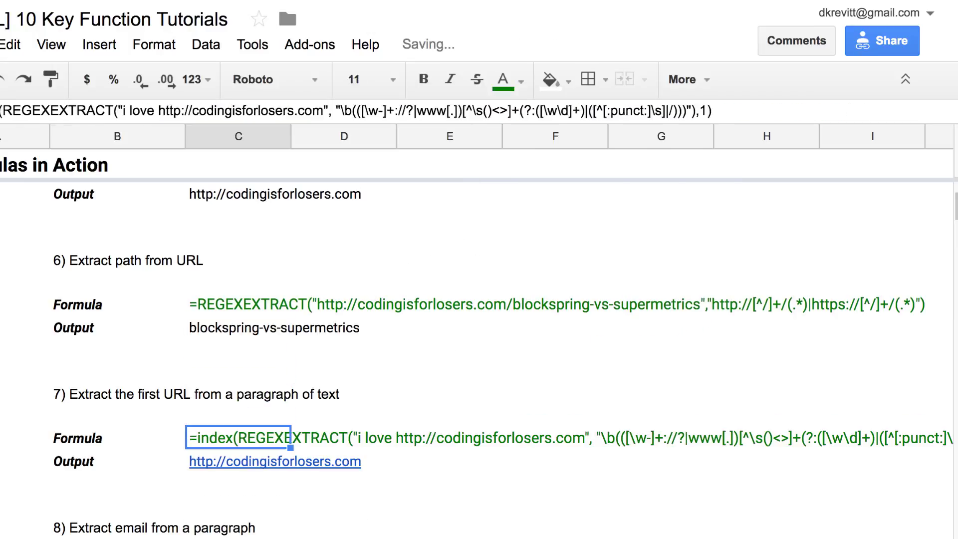
{"action": "scroll", "coordinate": [269, 398], "scroll_direction": "down", "scroll_amount": 3}
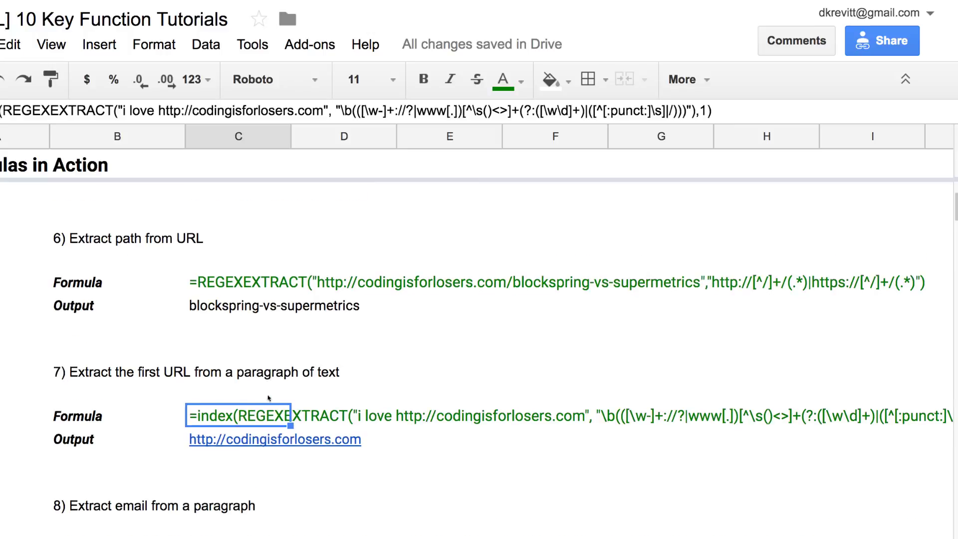
{"action": "scroll", "coordinate": [269, 398], "scroll_direction": "down", "scroll_amount": 2}
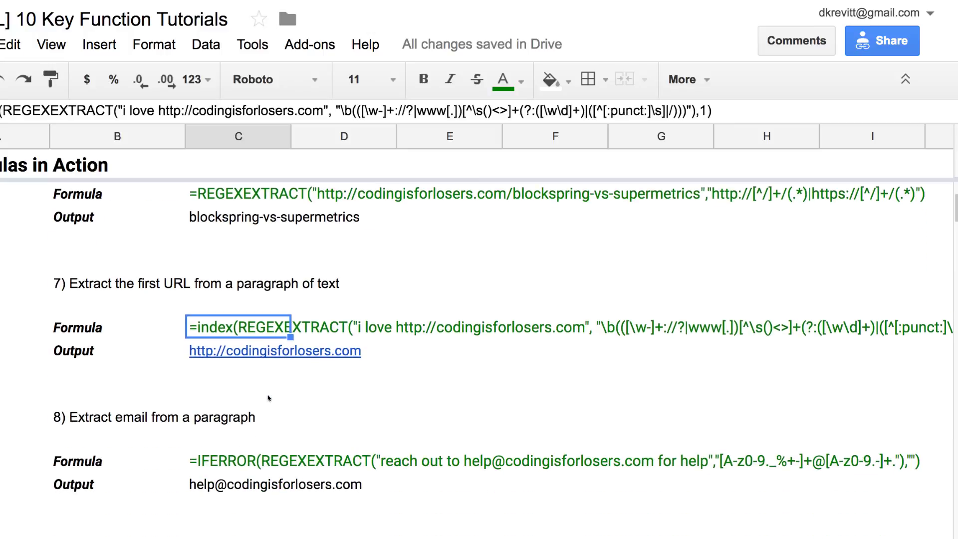
{"action": "scroll", "coordinate": [269, 398], "scroll_direction": "down", "scroll_amount": 1}
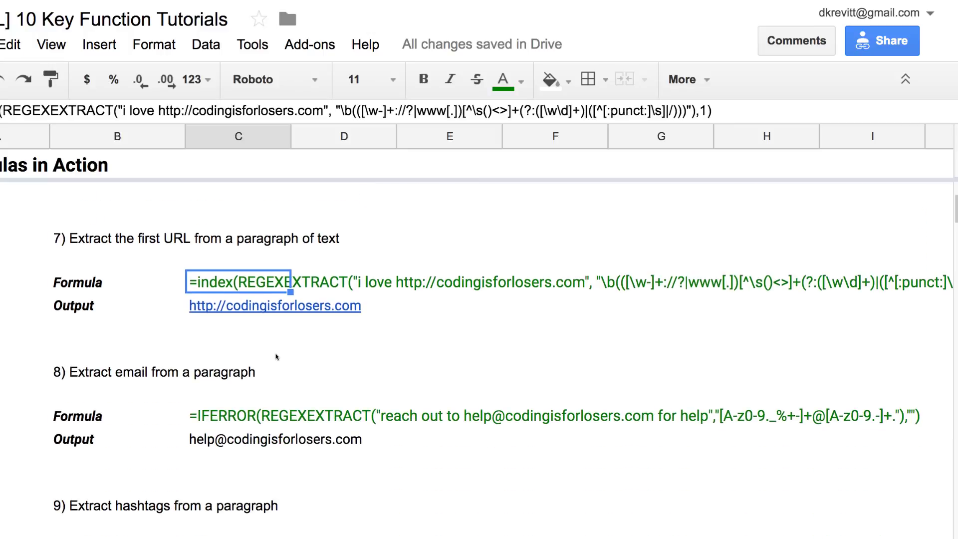
{"action": "key", "text": "Return"}
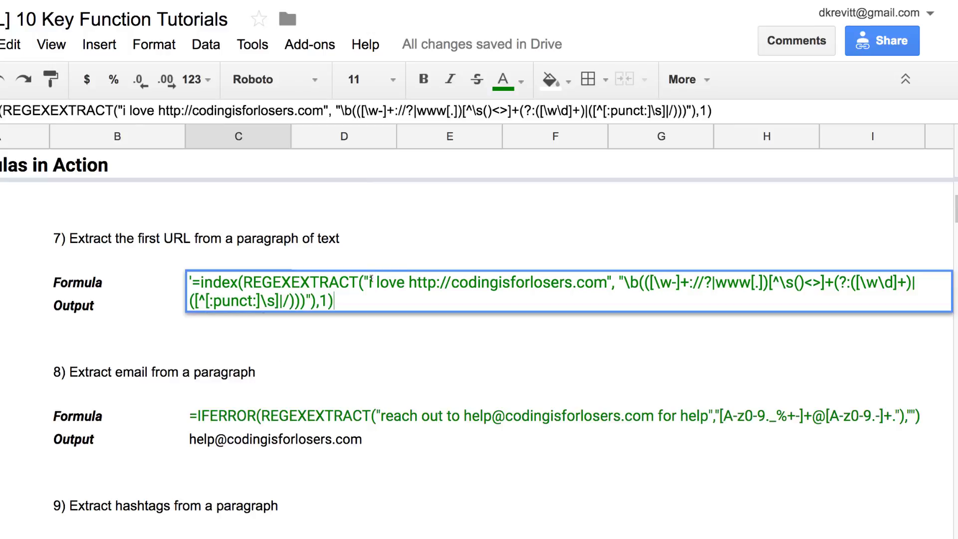
{"action": "left_click_drag", "start_coordinate": [369, 282], "coordinate": [605, 282]}
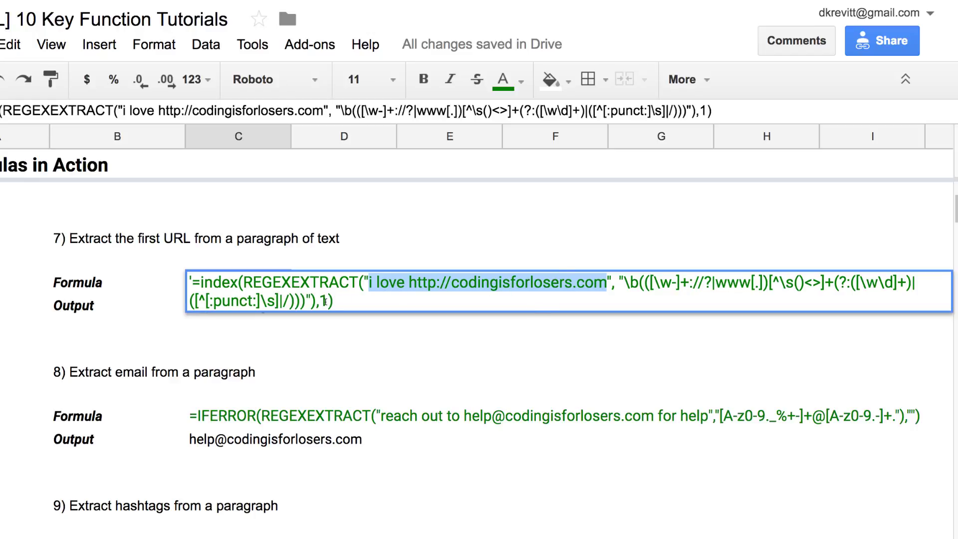
{"action": "key", "text": "Right"}
{"action": "type", "text": "http://"}
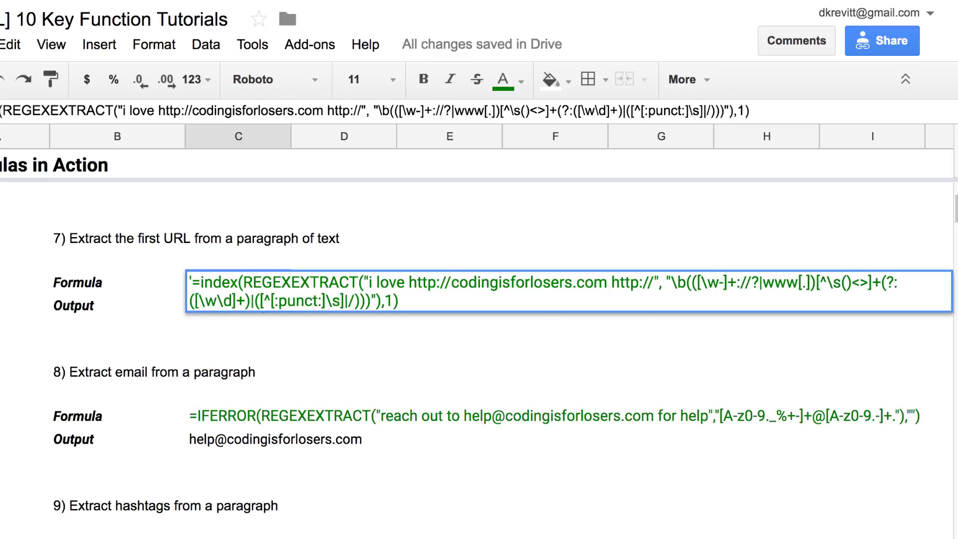
{"action": "type", "text": "zapier.com"}
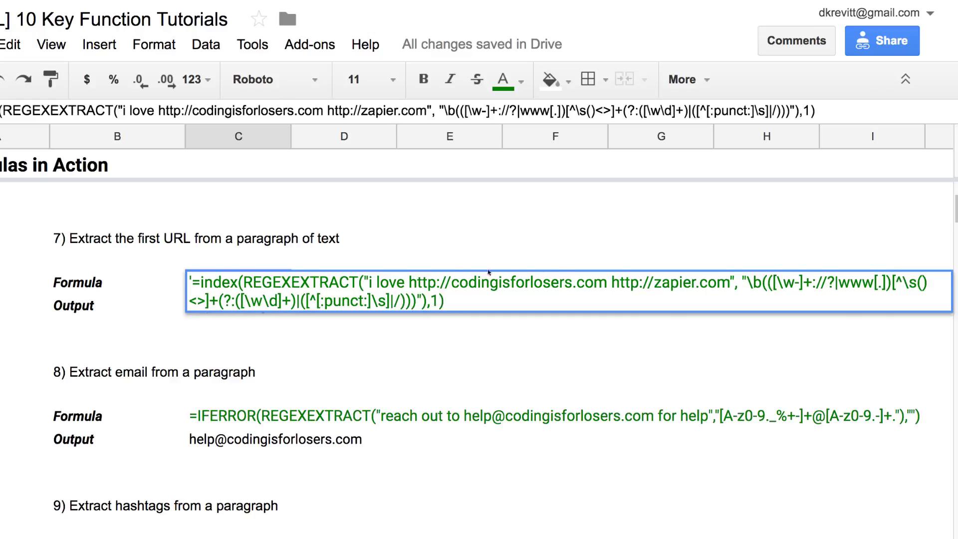
{"action": "left_click", "coordinate": [436, 301]}
{"action": "key", "text": "BackSpace"}
{"action": "type", "text": "2"}
{"action": "left_click", "coordinate": [193, 283]}
{"action": "key", "text": "BackSpace"}
{"action": "key", "text": "Return"}
{"action": "key", "text": "Up"}
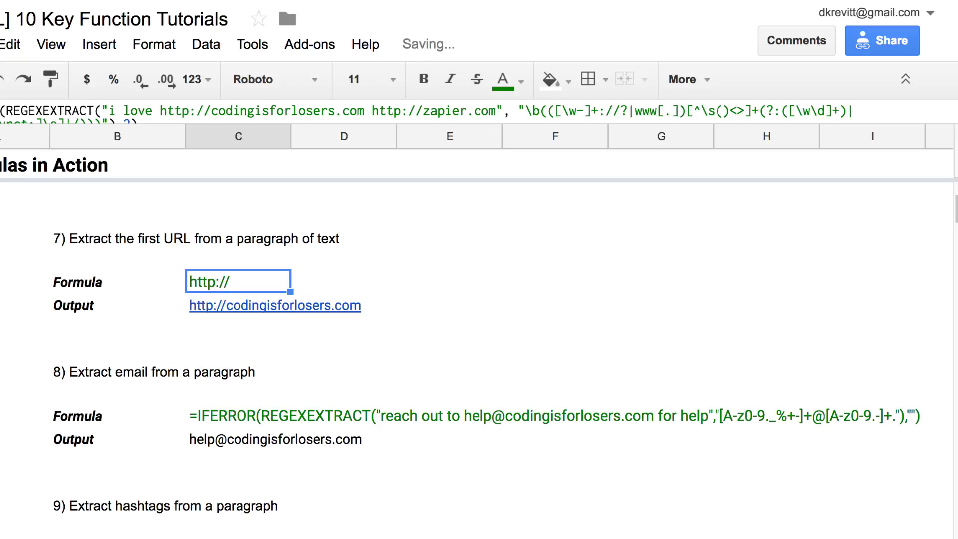
{"action": "key", "text": "Return"}
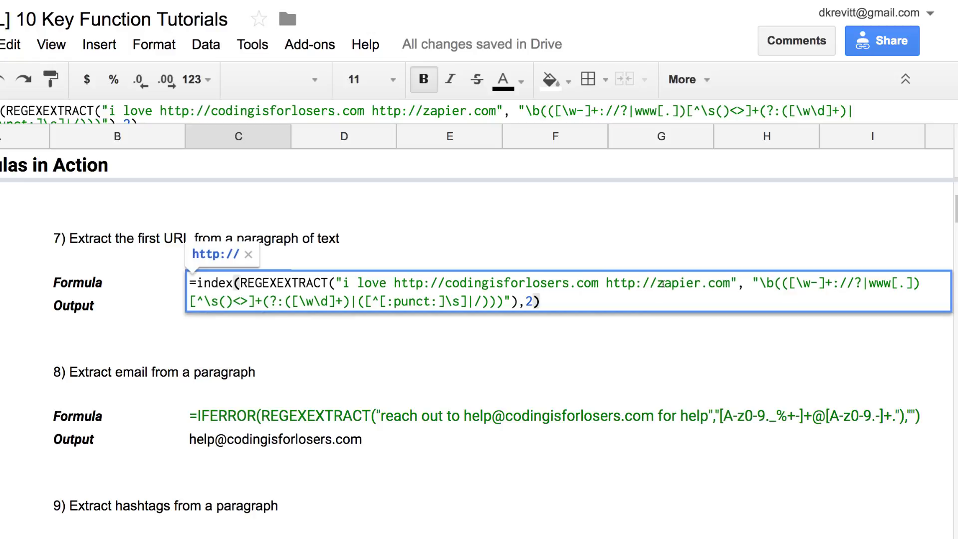
{"action": "key", "text": "Left"}
{"action": "key", "text": "BackSpace"}
{"action": "type", "text": "1"}
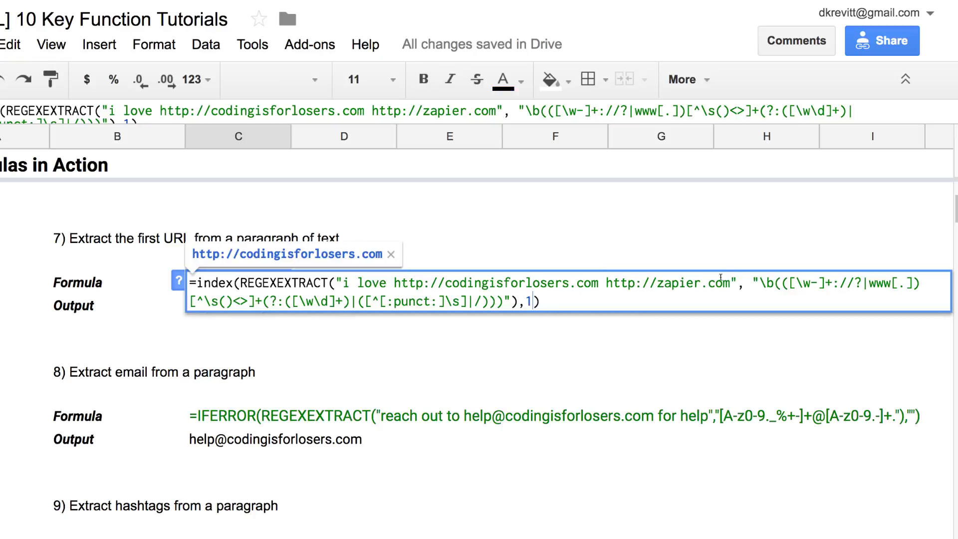
{"action": "left_click", "coordinate": [728, 282]}
{"action": "key", "text": "BackSpace"}
{"action": "key", "text": "BackSpace"}
{"action": "key", "text": "BackSpace"}
{"action": "key", "text": "BackSpace"}
{"action": "key", "text": "BackSpace"}
{"action": "key", "text": "BackSpace"}
{"action": "key", "text": "BackSpace"}
{"action": "key", "text": "BackSpace"}
{"action": "key", "text": "BackSpace"}
{"action": "key", "text": "BackSpace"}
{"action": "key", "text": "BackSpace"}
{"action": "key", "text": "BackSpace"}
{"action": "key", "text": "BackSpace"}
{"action": "key", "text": "BackSpace"}
{"action": "key", "text": "BackSpace"}
{"action": "key", "text": "BackSpace"}
{"action": "key", "text": "BackSpace"}
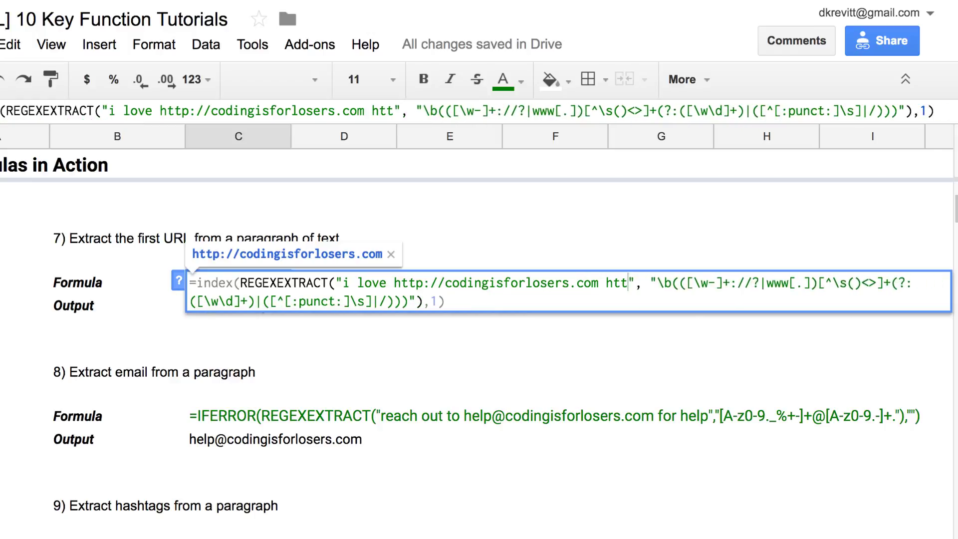
{"action": "key", "text": "BackSpace"}
{"action": "key", "text": "Return"}
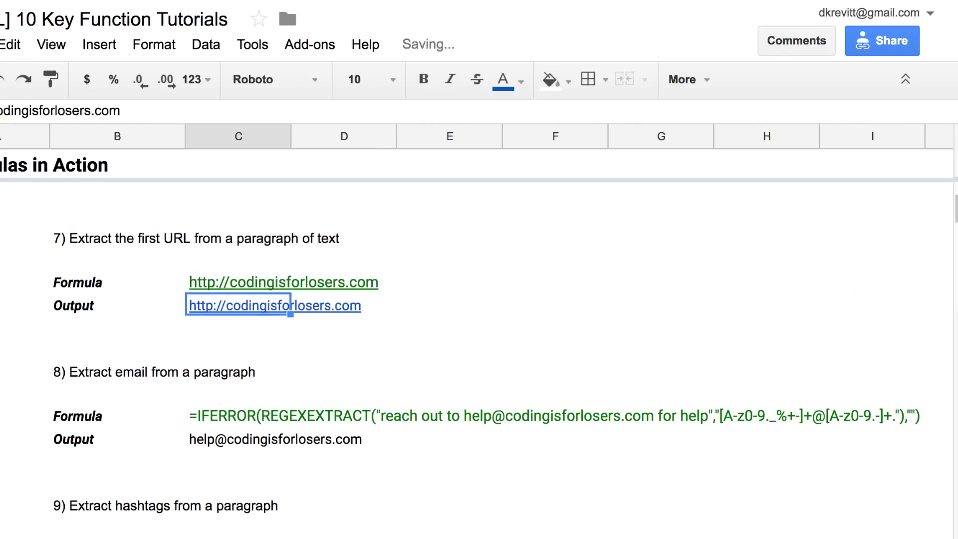
{"action": "key", "text": "Return"}
{"action": "key", "text": "Home"}
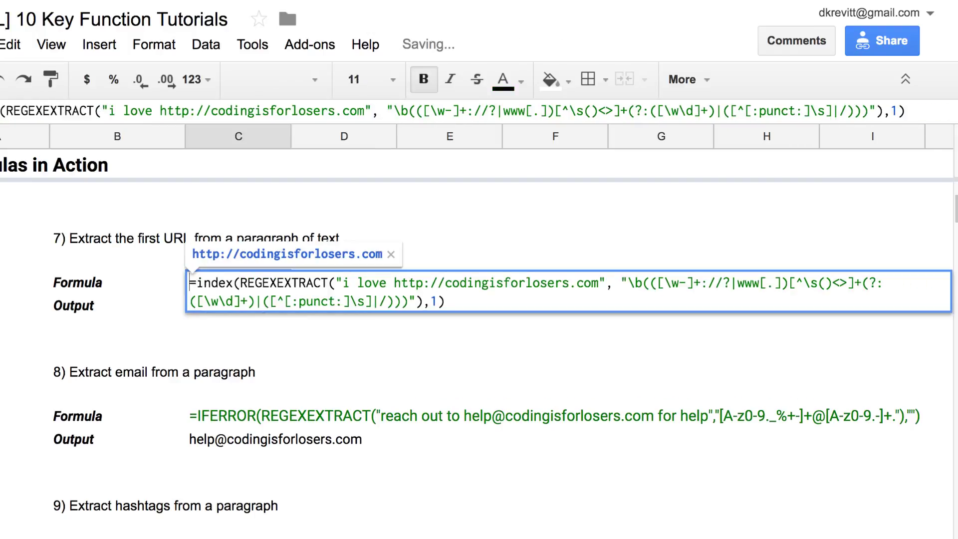
{"action": "type", "text": "'"}
{"action": "key", "text": "Return"}
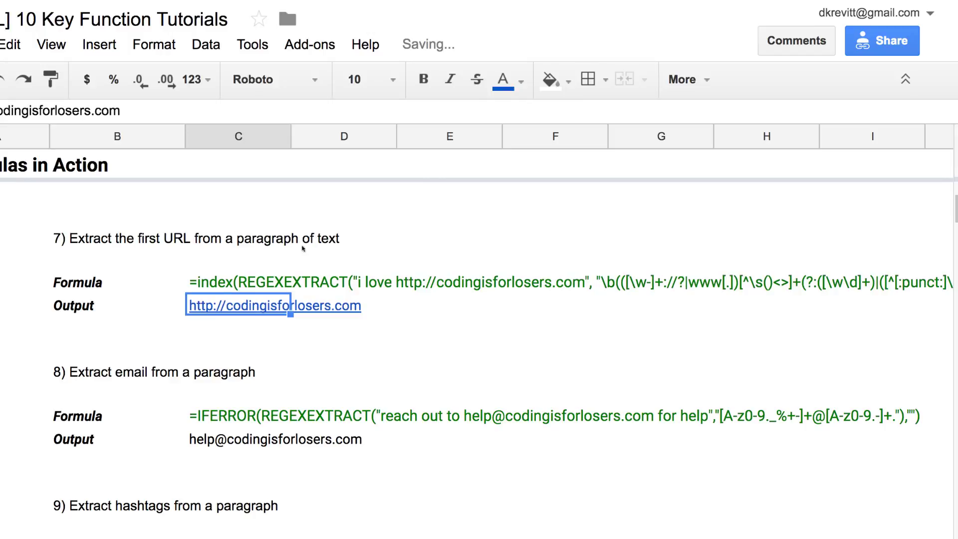
Step: Strip the IFERROR wrapper, fallback argument and leading apostrophe from section 8's email formula
{"action": "scroll", "coordinate": [220, 388], "scroll_direction": "down", "scroll_amount": 3}
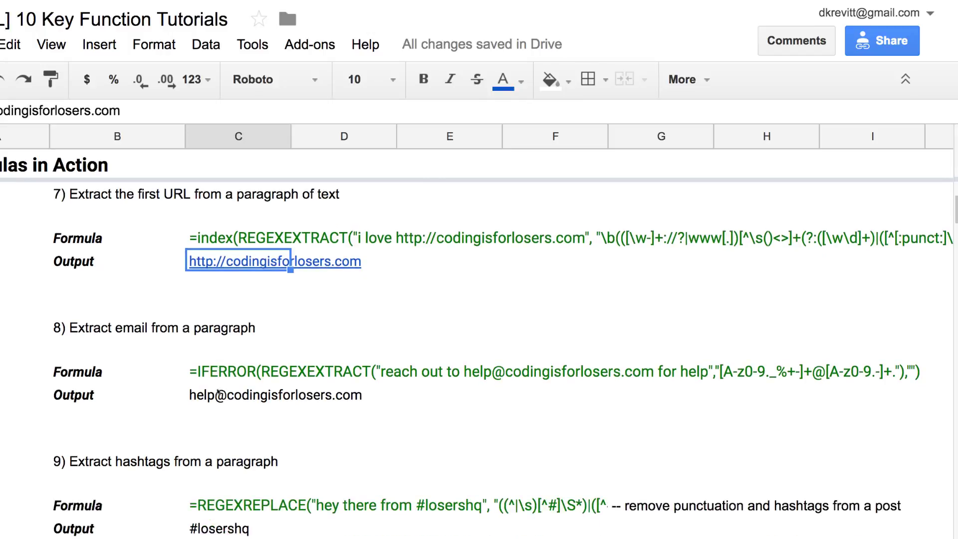
{"action": "scroll", "coordinate": [218, 392], "scroll_direction": "down", "scroll_amount": 1}
{"action": "scroll", "coordinate": [218, 392], "scroll_direction": "down", "scroll_amount": 1}
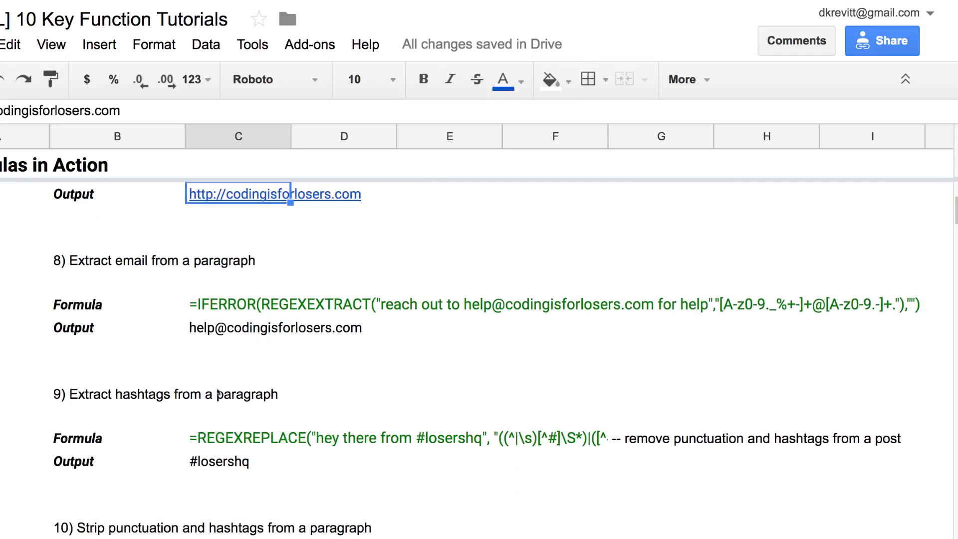
{"action": "double_click", "coordinate": [232, 314]}
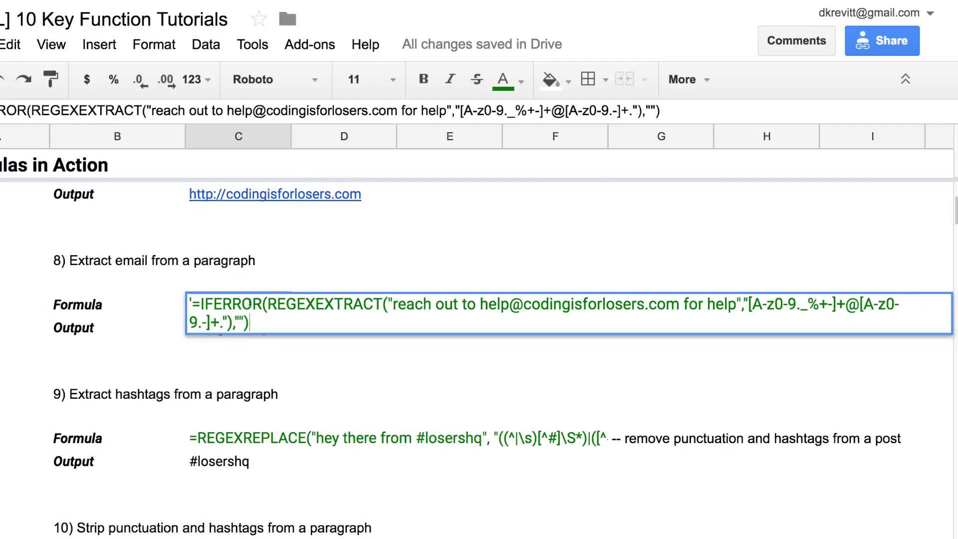
{"action": "left_click_drag", "start_coordinate": [268, 305], "coordinate": [192, 305]}
{"action": "key", "text": "shift+Right"}
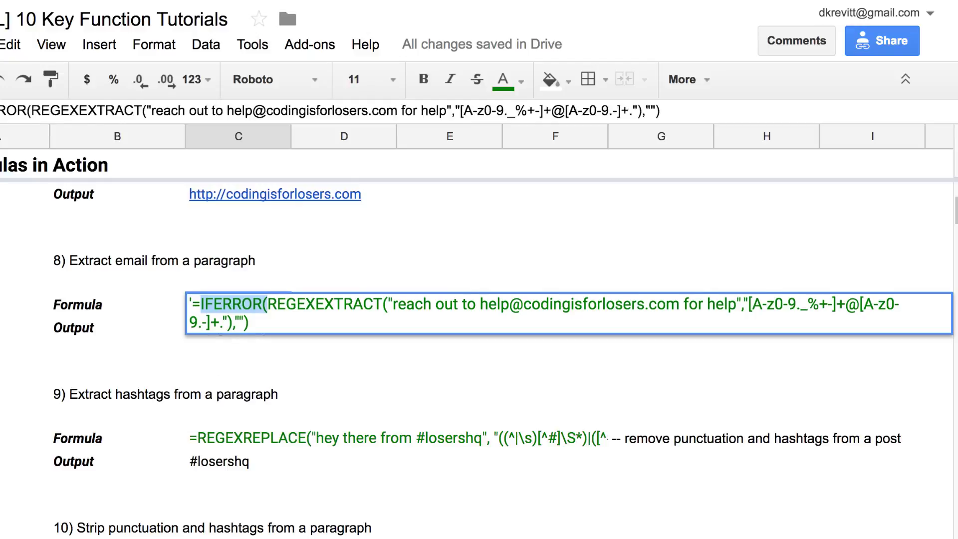
{"action": "key", "text": "BackSpace"}
{"action": "key", "text": "End"}
{"action": "key", "text": "BackSpace"}
{"action": "key", "text": "BackSpace"}
{"action": "key", "text": "BackSpace"}
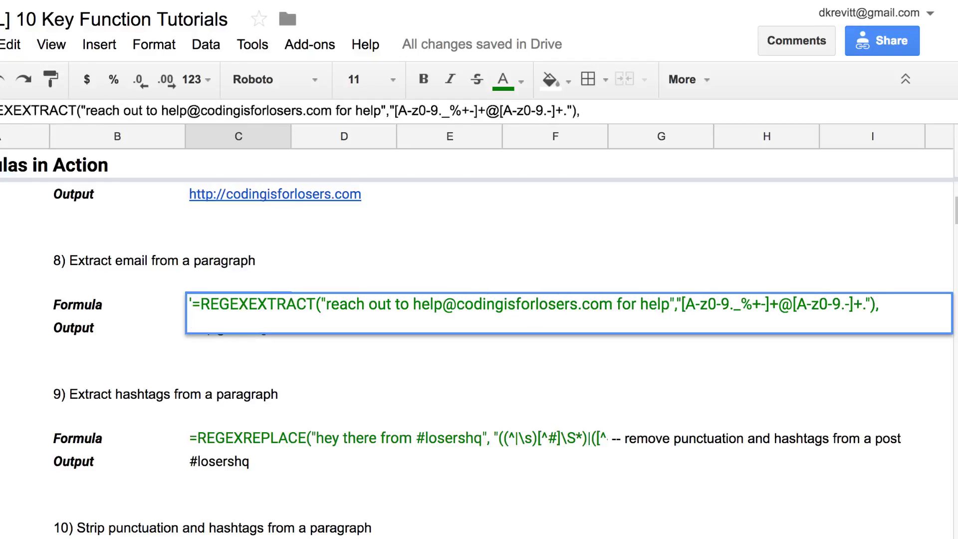
{"action": "key", "text": "Home"}
{"action": "key", "text": "Right"}
{"action": "key", "text": "BackSpace"}
{"action": "key", "text": "Return"}
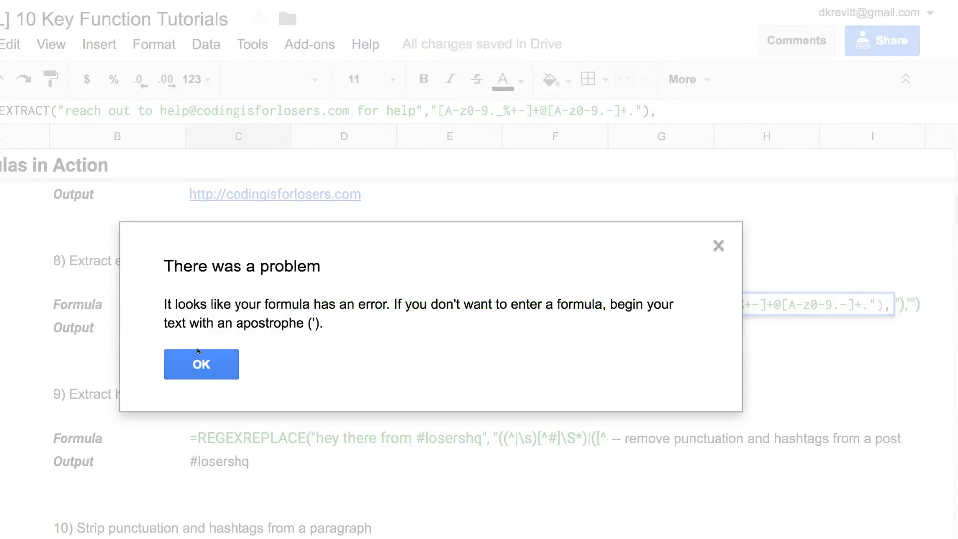
Step: Delete the leftover text after the closing parenthesis so REGEXEXTRACT returns the address
{"action": "left_click", "coordinate": [199, 355]}
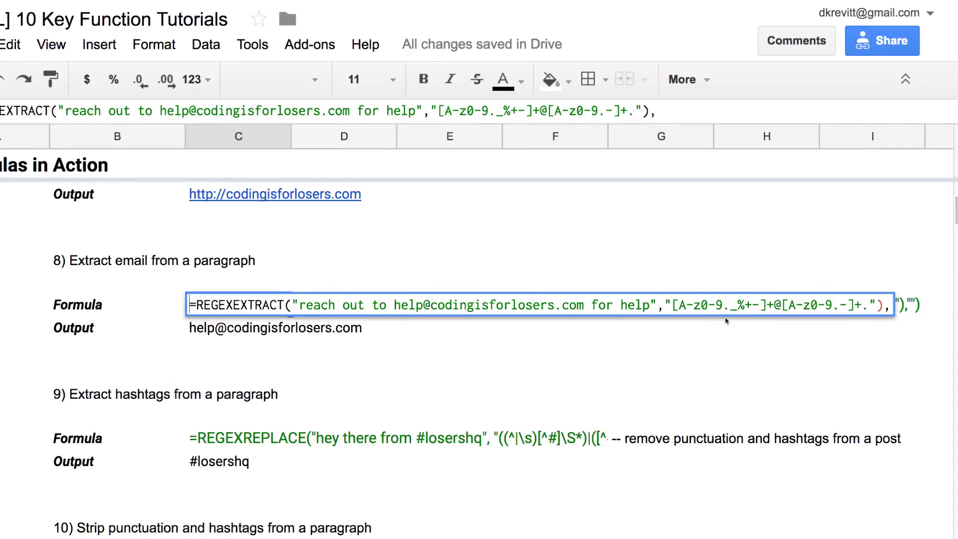
{"action": "left_click", "coordinate": [883, 302]}
{"action": "key", "text": "Delete"}
{"action": "key", "text": "Delete"}
{"action": "key", "text": "Delete"}
{"action": "key", "text": "Delete"}
{"action": "key", "text": "Delete"}
{"action": "key", "text": "Delete"}
{"action": "key", "text": "Delete"}
{"action": "key", "text": "Return"}
Step: Highlight the sample sentence, its e-mail address and the regex pattern in the formula
{"action": "key", "text": "Up"}
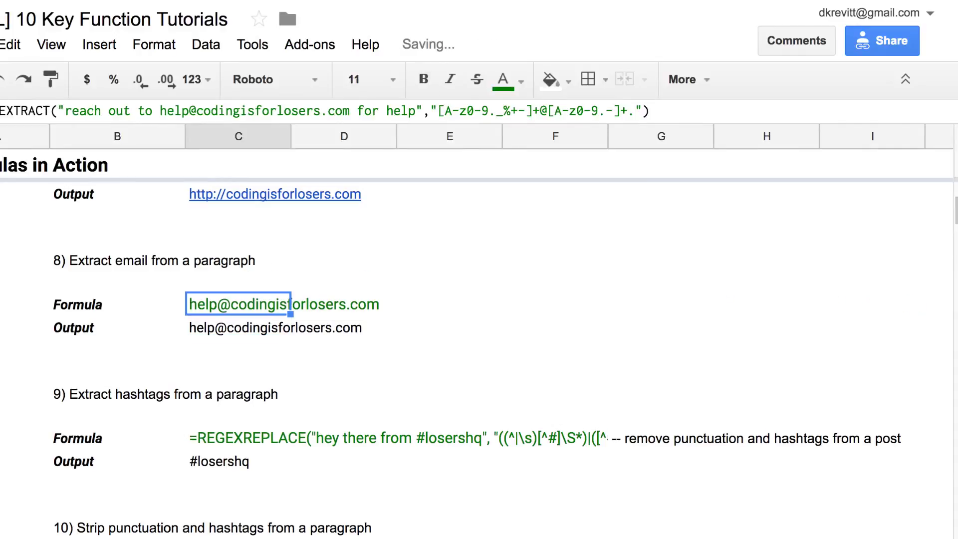
{"action": "key", "text": "Return"}
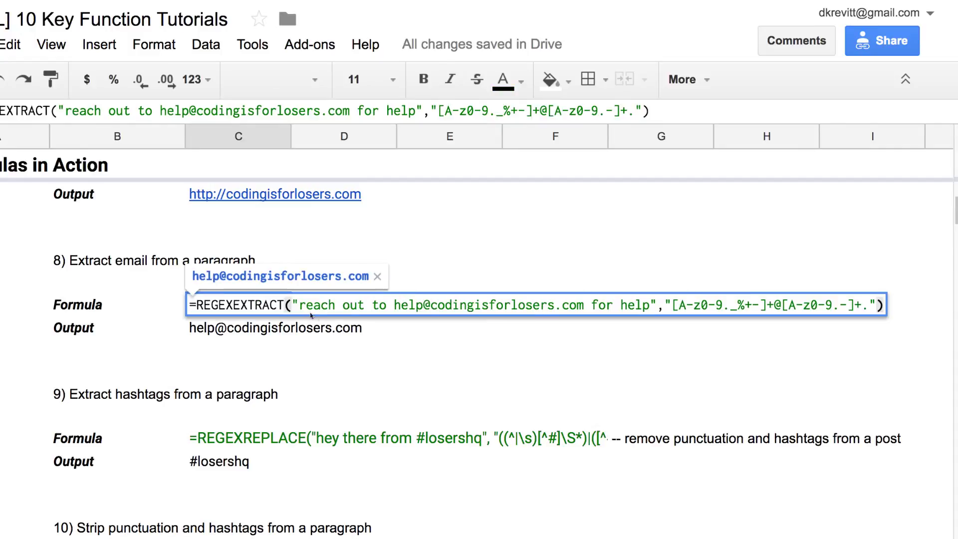
{"action": "left_click_drag", "start_coordinate": [304, 312], "coordinate": [532, 310]}
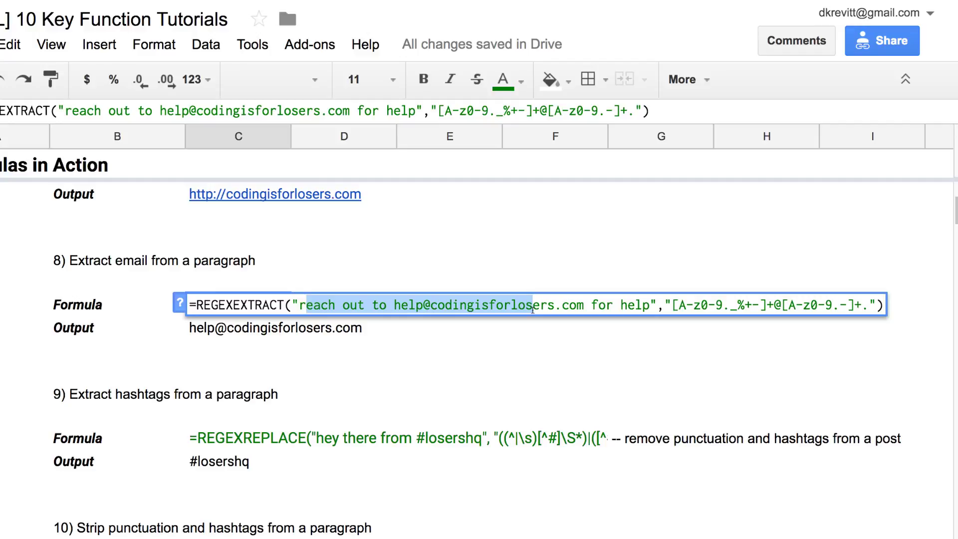
{"action": "double_click", "coordinate": [517, 301]}
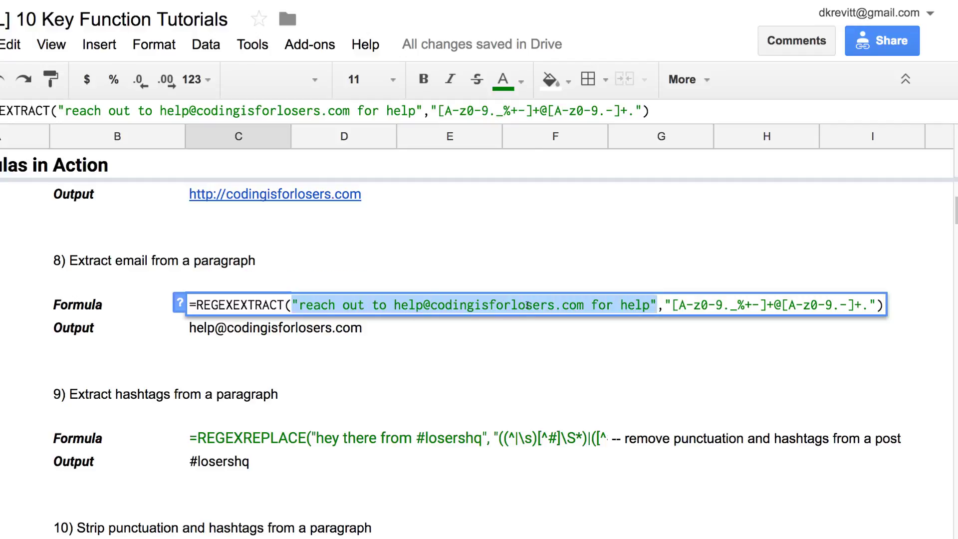
{"action": "left_click", "coordinate": [584, 305]}
{"action": "left_click_drag", "start_coordinate": [584, 305], "coordinate": [394, 305]}
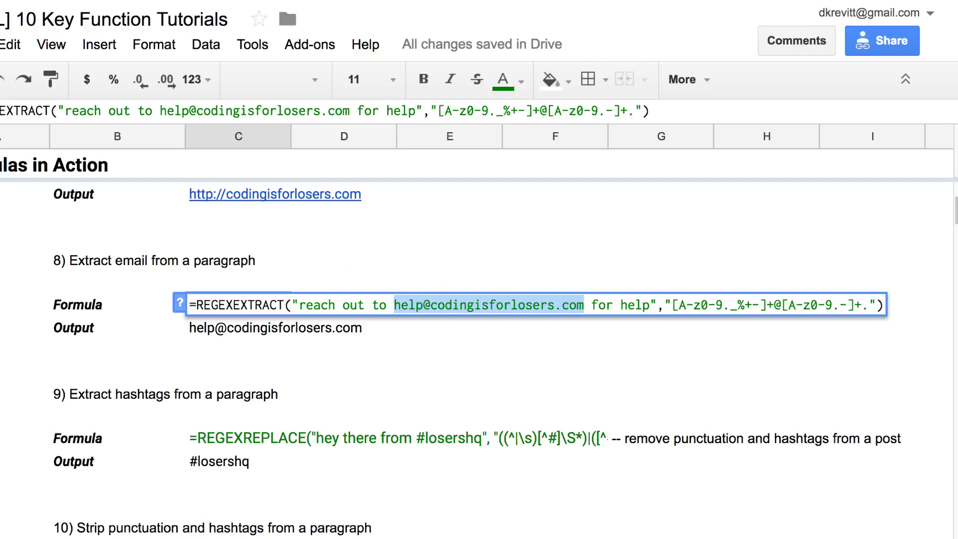
{"action": "left_click", "coordinate": [672, 304]}
{"action": "key", "text": "shift+End"}
{"action": "key", "text": "shift+Left"}
{"action": "key", "text": "shift+Left"}
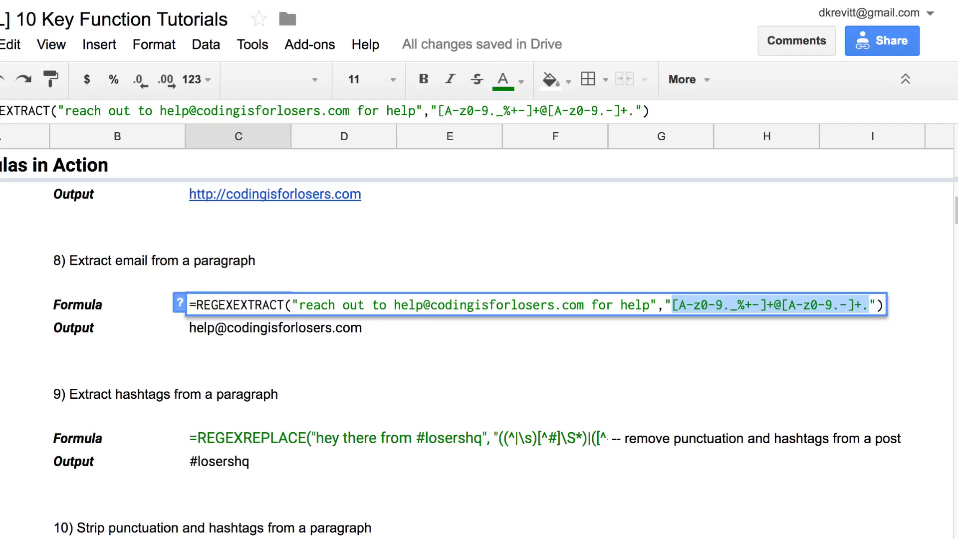
{"action": "key", "text": "Return"}
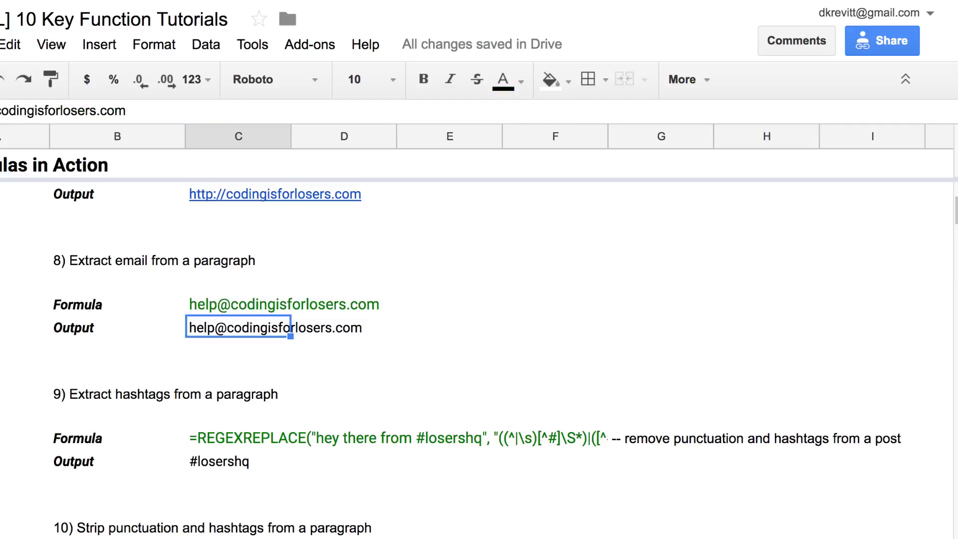
Step: Prefix the email formula with an apostrophe so it displays as text
{"action": "key", "text": "Up"}
{"action": "key", "text": "Return"}
{"action": "key", "text": "Home"}
{"action": "type", "text": "'"}
{"action": "key", "text": "Return"}
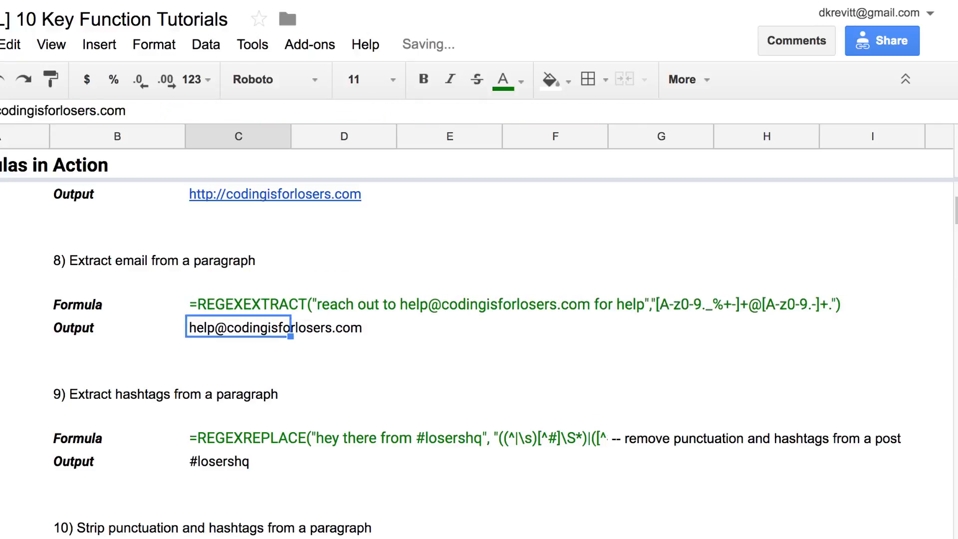
{"action": "key", "text": "Down"}
{"action": "key", "text": "Down"}
{"action": "key", "text": "Down"}
{"action": "key", "text": "Down"}
{"action": "key", "text": "Down"}
{"action": "key", "text": "Down"}
{"action": "key", "text": "Right"}
{"action": "key", "text": "Right"}
{"action": "key", "text": "Right"}
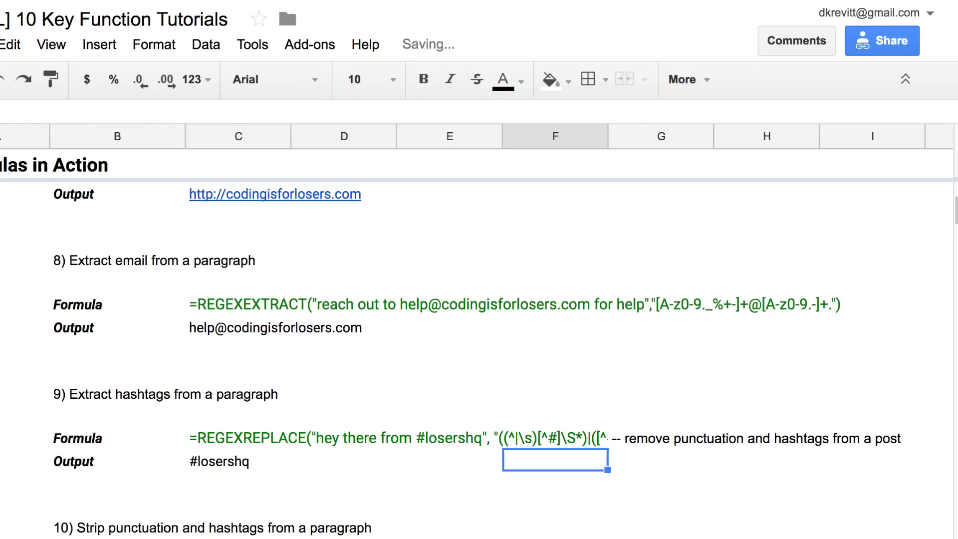
Step: Delete the stray note in column G beside the hashtag formula
{"action": "key", "text": "Up"}
{"action": "key", "text": "Right"}
{"action": "key", "text": "Delete"}
{"action": "key", "text": "Left"}
{"action": "key", "text": "Left"}
{"action": "key", "text": "Left"}
{"action": "key", "text": "Left"}
{"action": "key", "text": "Left"}
{"action": "key", "text": "Down"}
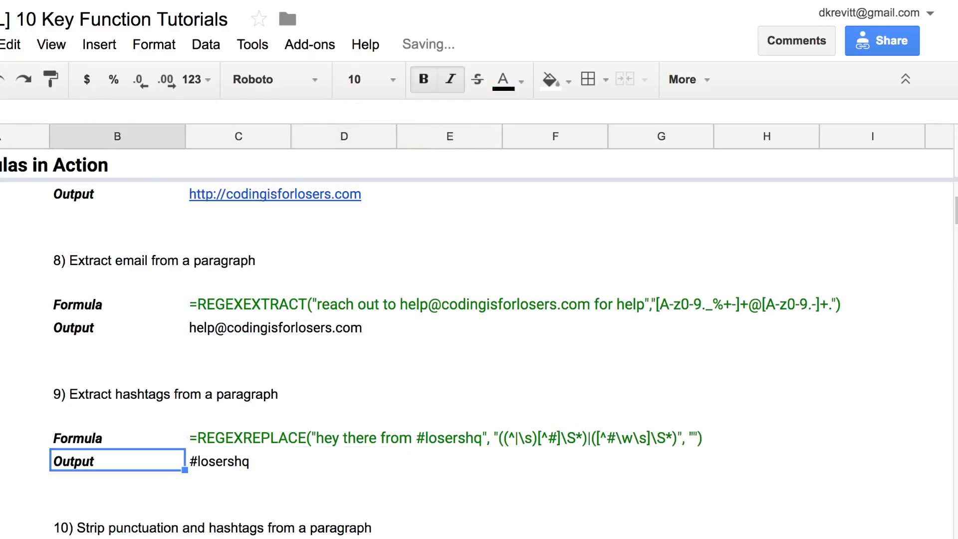
{"action": "key", "text": "Down"}
{"action": "key", "text": "Down"}
{"action": "key", "text": "Down"}
{"action": "key", "text": "Down"}
{"action": "key", "text": "Down"}
{"action": "key", "text": "Down"}
{"action": "key", "text": "Down"}
{"action": "key", "text": "Down"}
{"action": "key", "text": "Down"}
{"action": "key", "text": "Up"}
{"action": "key", "text": "Up"}
{"action": "key", "text": "Up"}
{"action": "key", "text": "Up"}
{"action": "key", "text": "Up"}
{"action": "key", "text": "Up"}
{"action": "key", "text": "Up"}
{"action": "key", "text": "Up"}
{"action": "key", "text": "Up"}
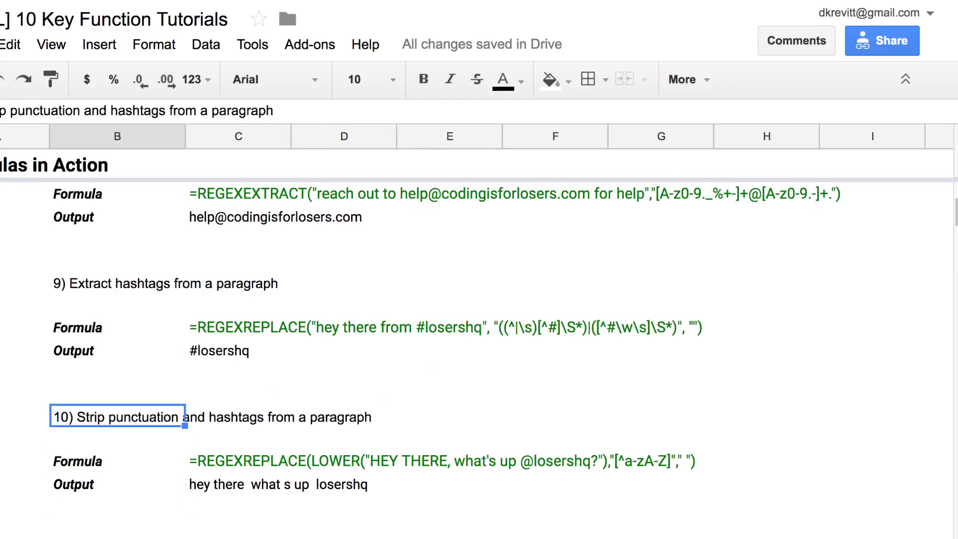
Step: Open the section 9 hashtag formula and highlight its REGEXREPLACE pattern
{"action": "key", "text": "Right"}
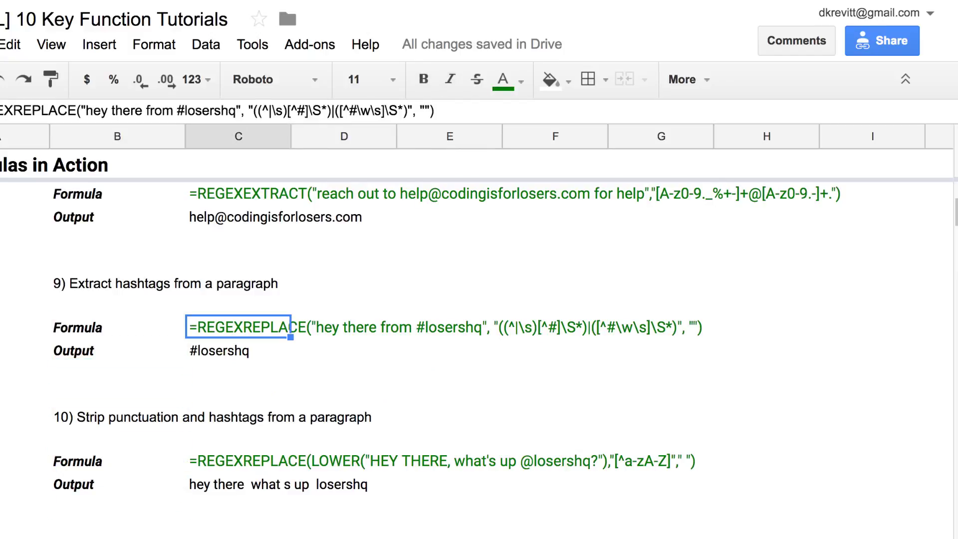
{"action": "key", "text": "Return"}
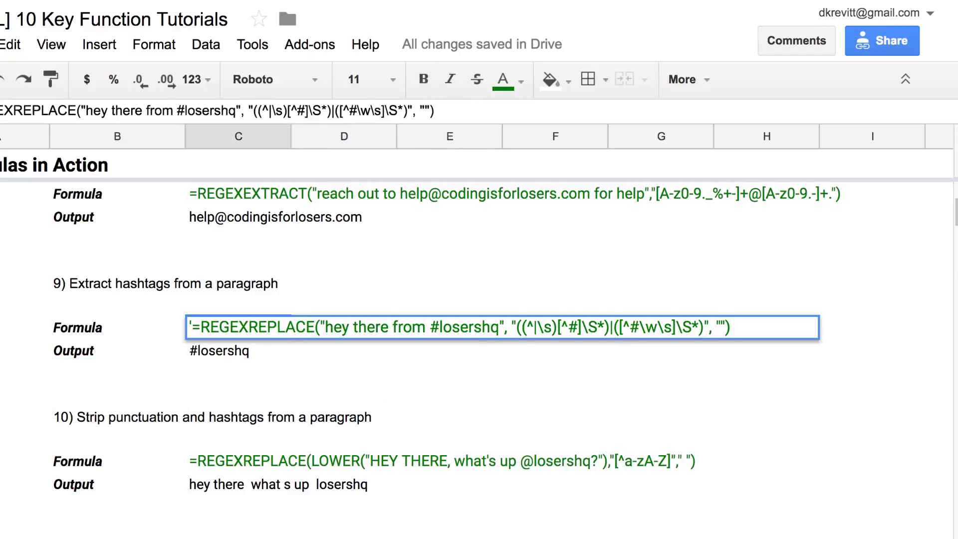
{"action": "key", "text": "Left"}
{"action": "key", "text": "Left"}
{"action": "key", "text": "Left"}
{"action": "key", "text": "Left"}
{"action": "key", "text": "Left"}
{"action": "key", "text": "Left"}
{"action": "key", "text": "Left"}
{"action": "key", "text": "Left"}
{"action": "key", "text": "Left"}
{"action": "key", "text": "Left"}
{"action": "key", "text": "Left"}
{"action": "key", "text": "Left"}
{"action": "key", "text": "Left"}
{"action": "key", "text": "Left"}
{"action": "key", "text": "Left"}
{"action": "key", "text": "Left"}
{"action": "key", "text": "Left"}
{"action": "key", "text": "Left"}
{"action": "key", "text": "Left"}
{"action": "key", "text": "Left"}
{"action": "key", "text": "Left"}
{"action": "key", "text": "Left"}
{"action": "key", "text": "Left"}
{"action": "key", "text": "Left"}
{"action": "key", "text": "Left"}
{"action": "key", "text": "Left"}
{"action": "key", "text": "Left"}
{"action": "key", "text": "Left"}
{"action": "key", "text": "Left"}
{"action": "key", "text": "Left"}
{"action": "key", "text": "Left"}
{"action": "key", "text": "Left"}
{"action": "key", "text": "Left"}
{"action": "key", "text": "Left"}
{"action": "key", "text": "Left"}
{"action": "key", "text": "Left"}
{"action": "key", "text": "Left"}
{"action": "key", "text": "Left"}
{"action": "key", "text": "Left"}
{"action": "key", "text": "Left"}
{"action": "key", "text": "Left"}
{"action": "key", "text": "Left"}
{"action": "key", "text": "Right"}
{"action": "key", "text": "Right"}
{"action": "key", "text": "Right"}
{"action": "key", "text": "Right"}
{"action": "key", "text": "Right"}
{"action": "key", "text": "Right"}
{"action": "key", "text": "Right"}
{"action": "key", "text": "shift+End"}
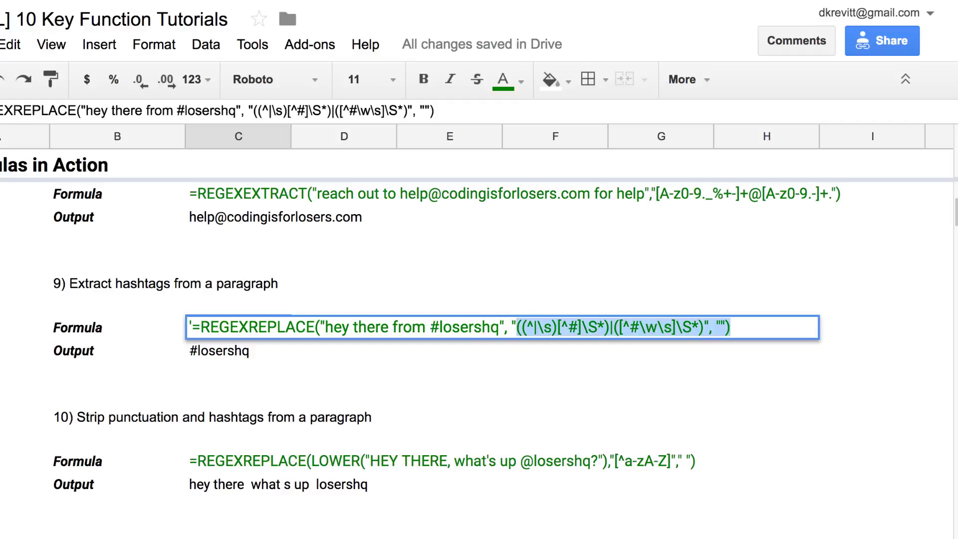
{"action": "key", "text": "shift+Left"}
{"action": "key", "text": "shift+Left"}
{"action": "key", "text": "shift+Left"}
{"action": "key", "text": "shift+Left"}
{"action": "key", "text": "shift+Left"}
{"action": "key", "text": "Left"}
{"action": "key", "text": "Left"}
{"action": "key", "text": "Left"}
{"action": "key", "text": "Left"}
{"action": "key", "text": "Left"}
{"action": "key", "text": "Left"}
{"action": "key", "text": "Left"}
{"action": "key", "text": "Left"}
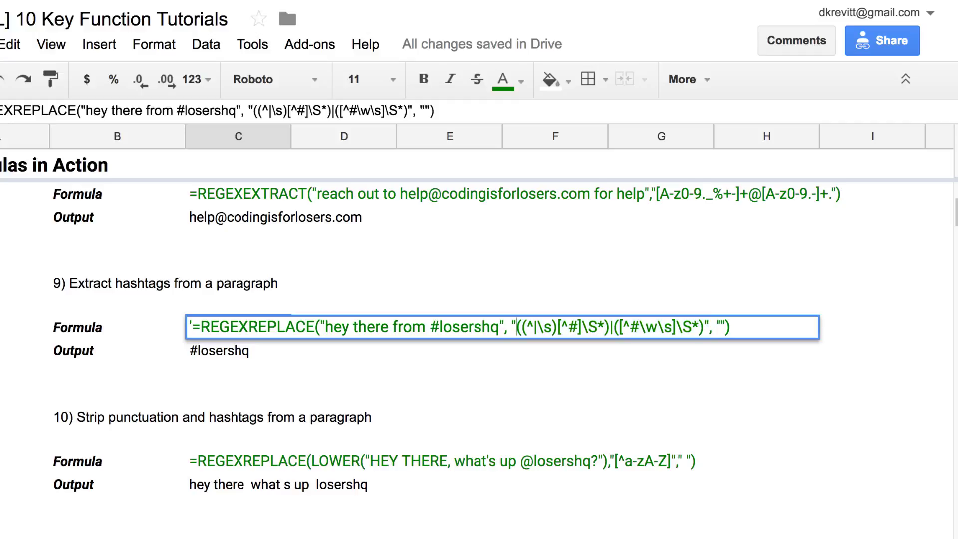
Step: Highlight the pattern's first group and empty replacement string, then commit the formula unchanged
{"action": "key", "text": "Right"}
{"action": "key", "text": "Right"}
{"action": "key", "text": "Right"}
{"action": "key", "text": "Right"}
{"action": "key", "text": "Right"}
{"action": "key", "text": "Right"}
{"action": "key", "text": "Right"}
{"action": "key", "text": "Right"}
{"action": "key", "text": "Right"}
{"action": "key", "text": "Left"}
{"action": "key", "text": "shift+Right"}
{"action": "key", "text": "shift+Right"}
{"action": "key", "text": "shift+Right"}
{"action": "key", "text": "shift+Right"}
{"action": "key", "text": "shift+Right"}
{"action": "key", "text": "shift+Right"}
{"action": "key", "text": "shift+Right"}
{"action": "key", "text": "shift+Right"}
{"action": "key", "text": "shift+Right"}
{"action": "key", "text": "shift+Right"}
{"action": "key", "text": "shift+Right"}
{"action": "key", "text": "shift+Right"}
{"action": "key", "text": "shift+Right"}
{"action": "key", "text": "shift+Right"}
{"action": "key", "text": "shift+Right"}
{"action": "key", "text": "shift+Right"}
{"action": "key", "text": "shift+Right"}
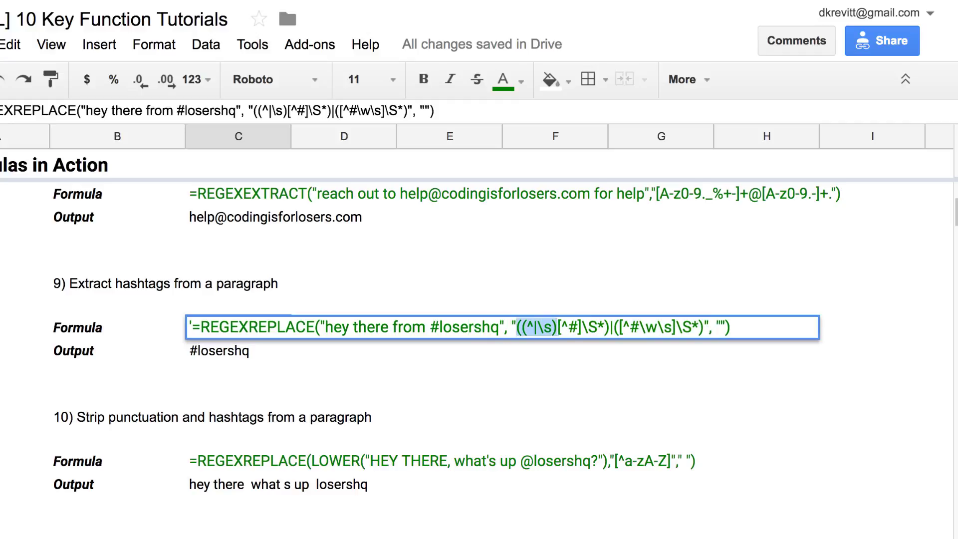
{"action": "key", "text": "shift+Left"}
{"action": "key", "text": "shift+Left"}
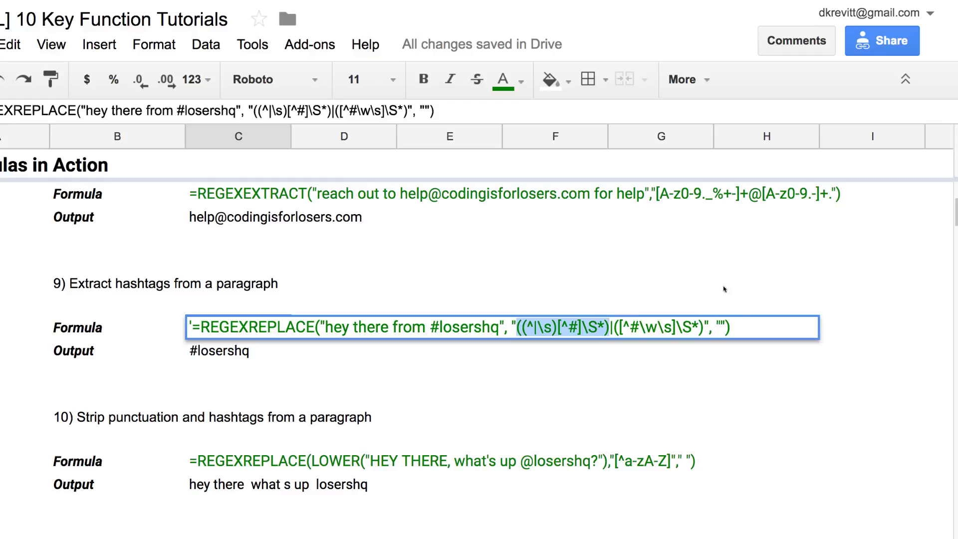
{"action": "left_click_drag", "start_coordinate": [726, 327], "coordinate": [717, 327]}
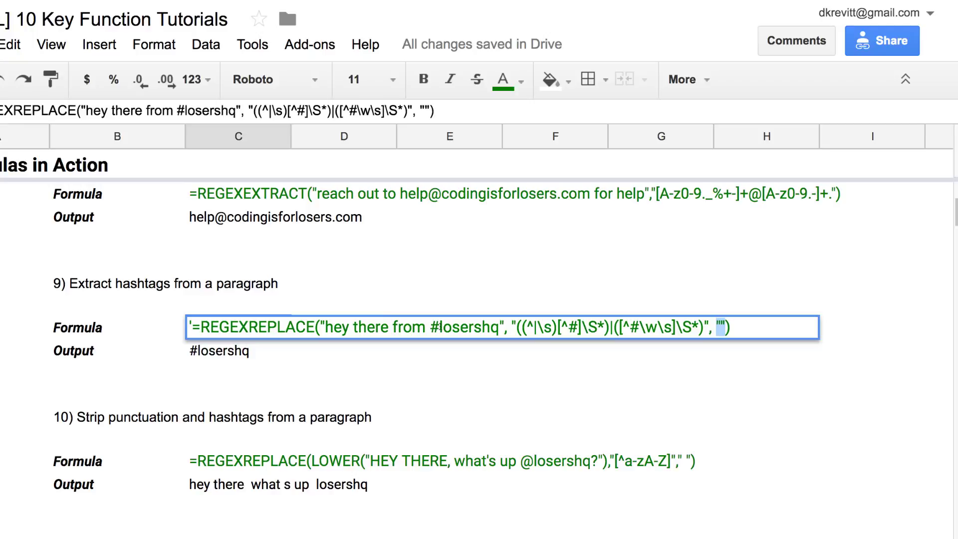
{"action": "key", "text": "Return"}
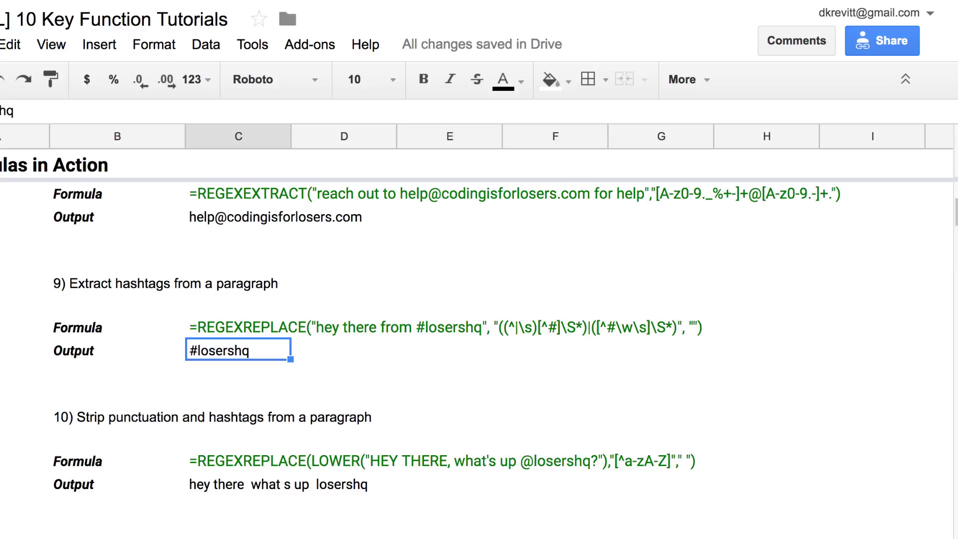
{"action": "left_click", "coordinate": [238, 326]}
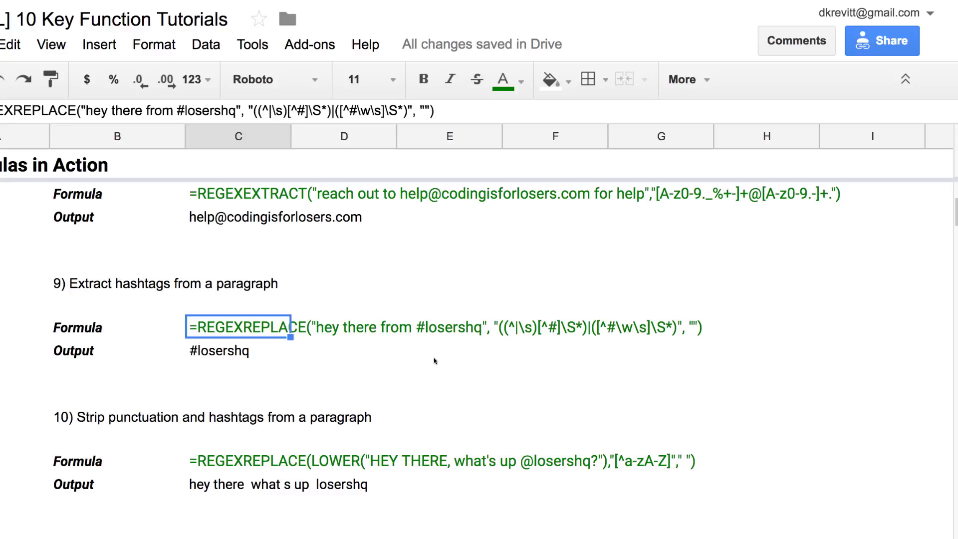
Step: Open the section 10 formula and highlight the uppercase HEY THERE sample text inside LOWER
{"action": "scroll", "coordinate": [435, 361], "scroll_direction": "down", "scroll_amount": 1}
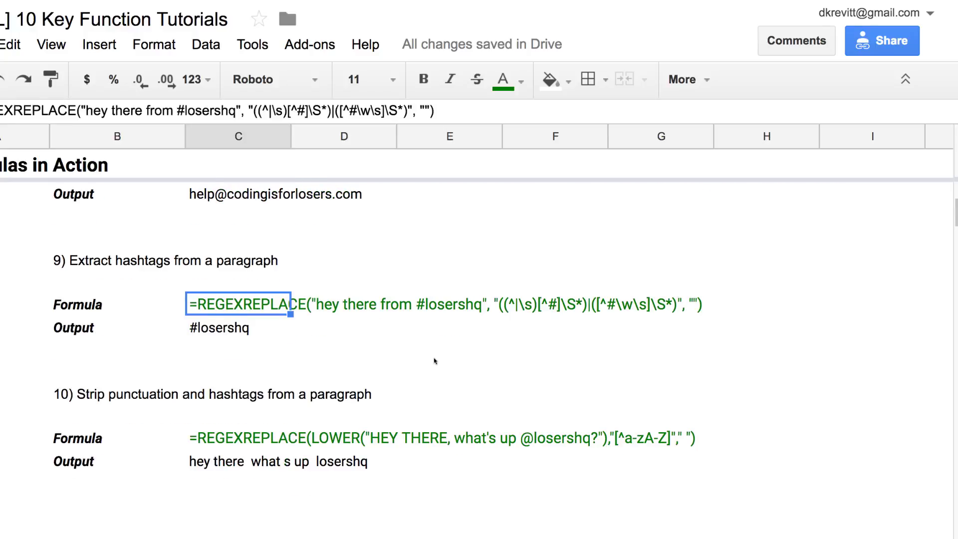
{"action": "scroll", "coordinate": [435, 360], "scroll_direction": "down", "scroll_amount": 4}
{"action": "scroll", "coordinate": [436, 362], "scroll_direction": "up", "scroll_amount": 2}
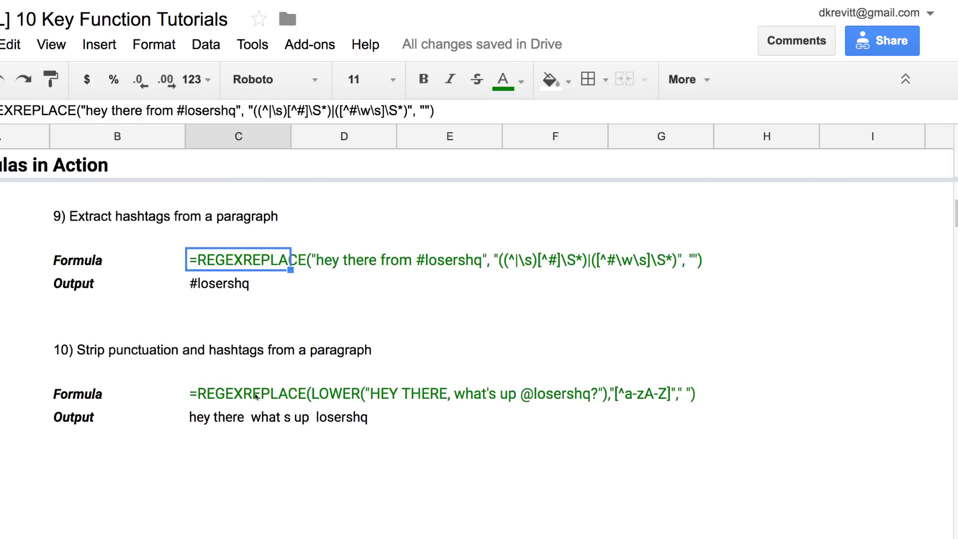
{"action": "left_click", "coordinate": [255, 395]}
{"action": "key", "text": "Return"}
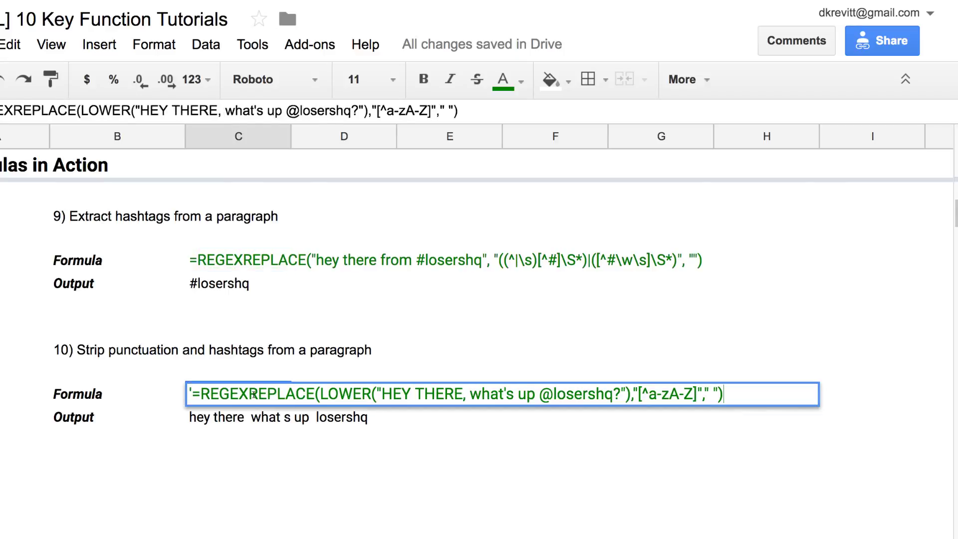
{"action": "left_click_drag", "start_coordinate": [381, 394], "coordinate": [482, 397]}
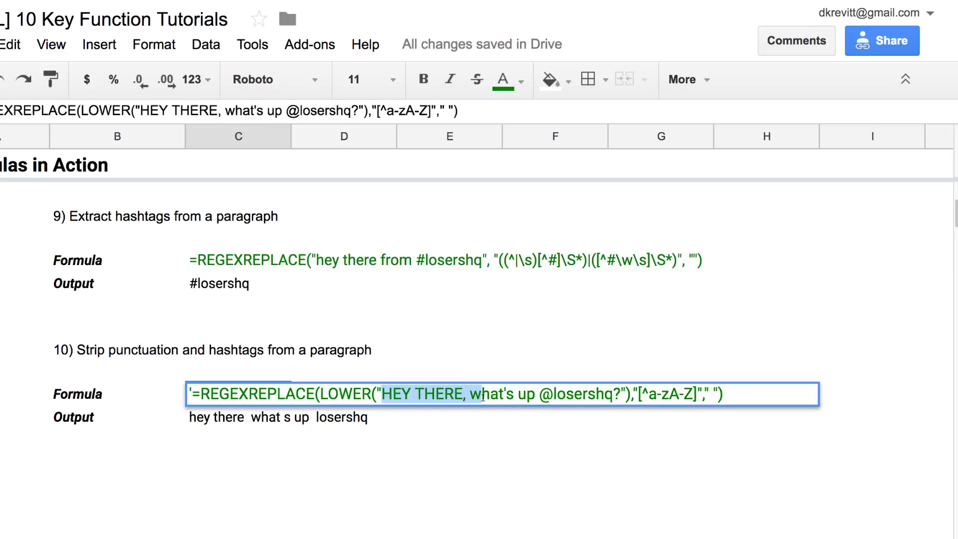
{"action": "left_click", "coordinate": [482, 397]}
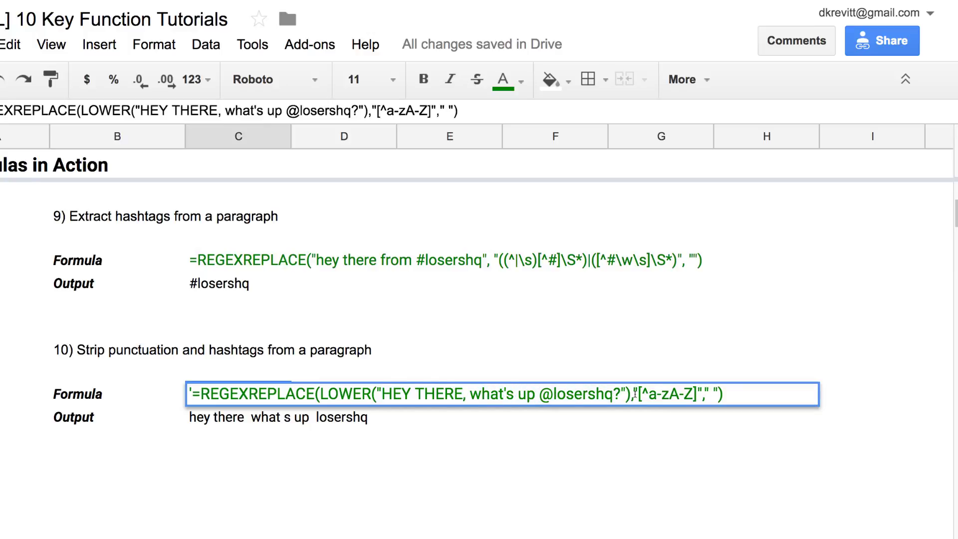
Step: Highlight the [^a-zA-Z] pattern and select the output 'hey there what s up losershq'
{"action": "left_click_drag", "start_coordinate": [638, 394], "coordinate": [696, 394]}
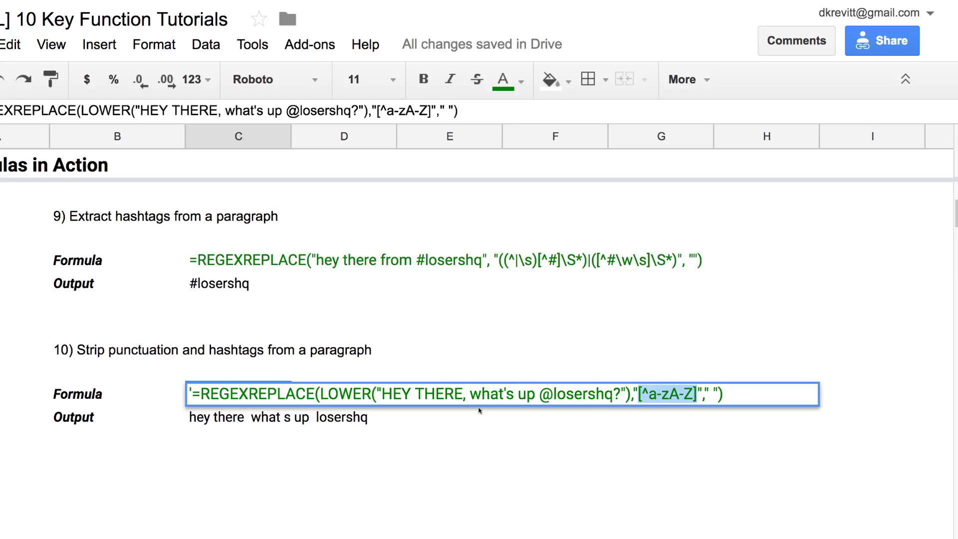
{"action": "left_click", "coordinate": [288, 417]}
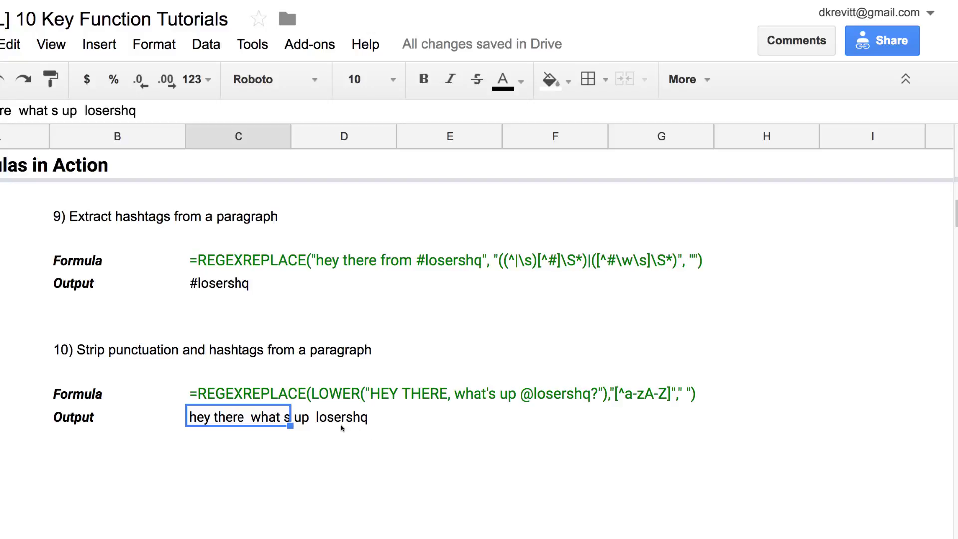
{"action": "scroll", "coordinate": [342, 427], "scroll_direction": "up", "scroll_amount": 5}
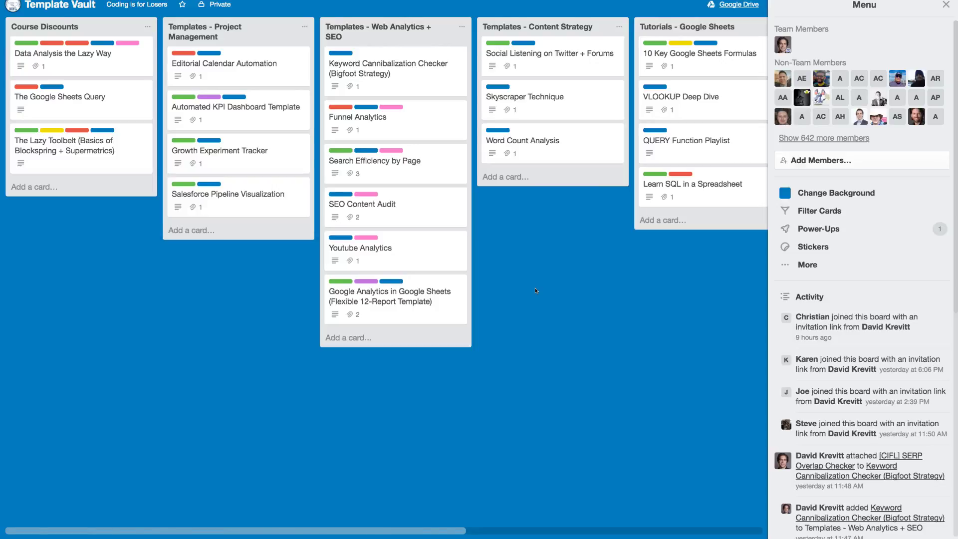
{"action": "key", "text": "ctrl+Tab"}
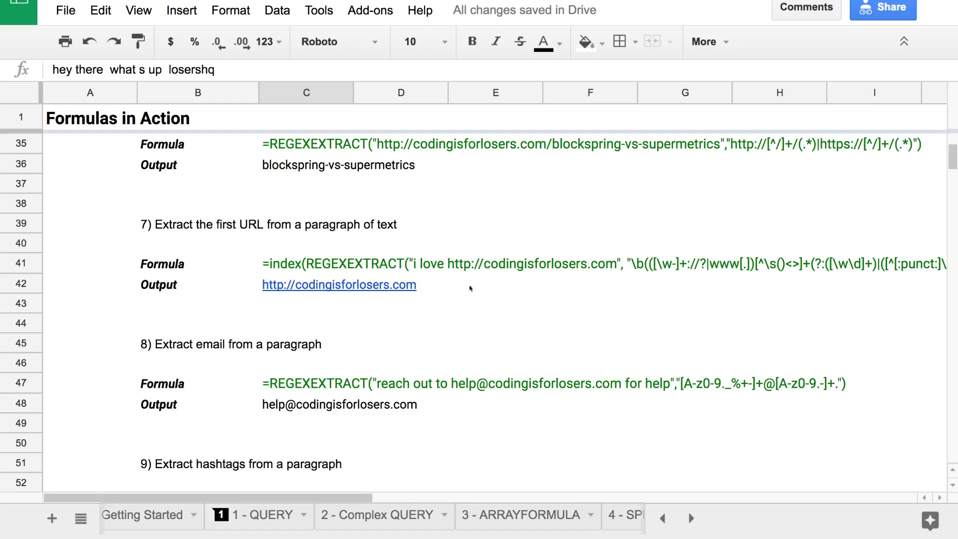
Step: Scroll up to row 2 to show sections 1–3, including the sitemap import
{"action": "scroll", "coordinate": [470, 288], "scroll_direction": "up", "scroll_amount": 5}
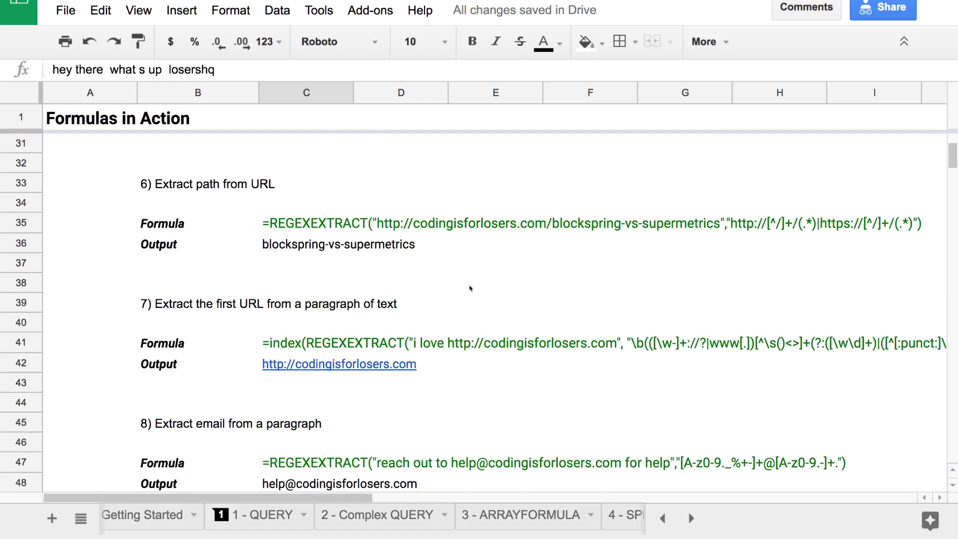
{"action": "scroll", "coordinate": [470, 288], "scroll_direction": "up", "scroll_amount": 2}
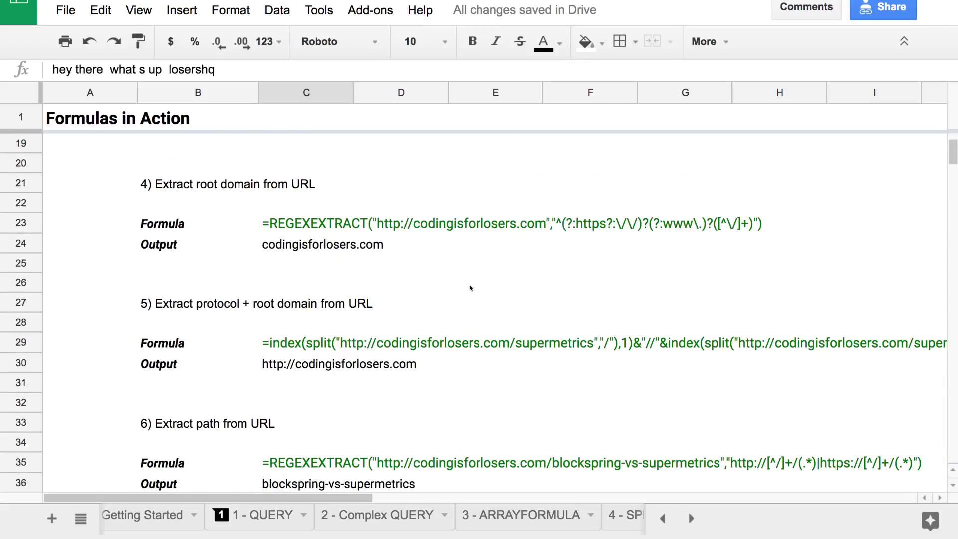
{"action": "scroll", "coordinate": [470, 288], "scroll_direction": "up", "scroll_amount": 8}
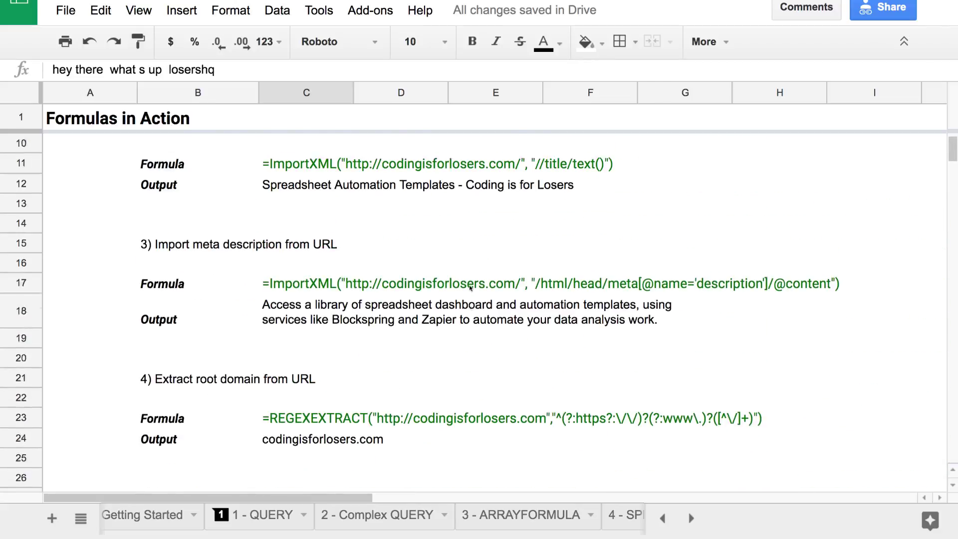